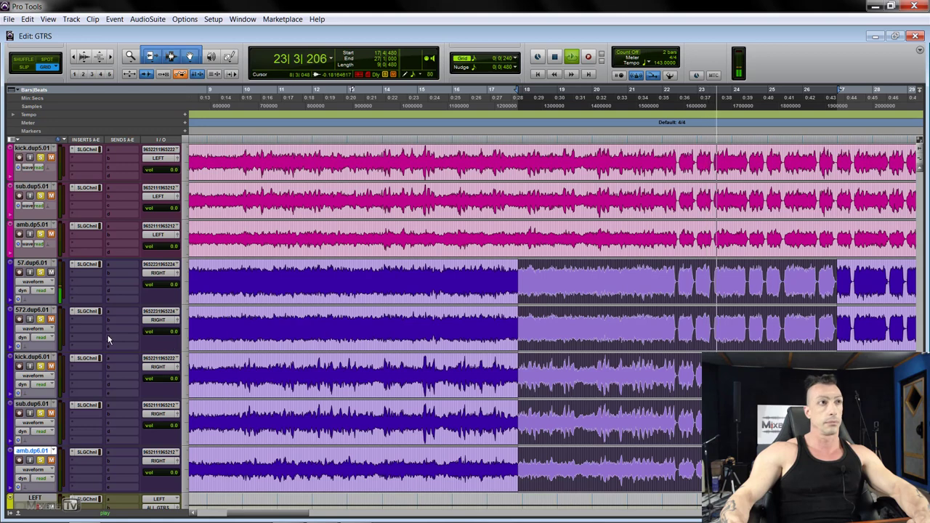
- Audition the selected passage on the 572.dup6.01 track alone, and on 57.dup6.01 and 572.dup6.01 together
key(space)
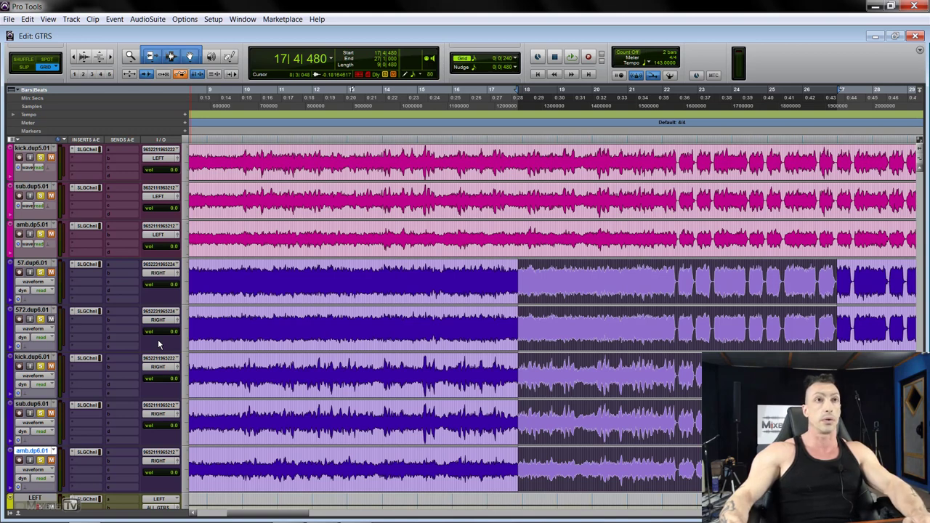
key(space)
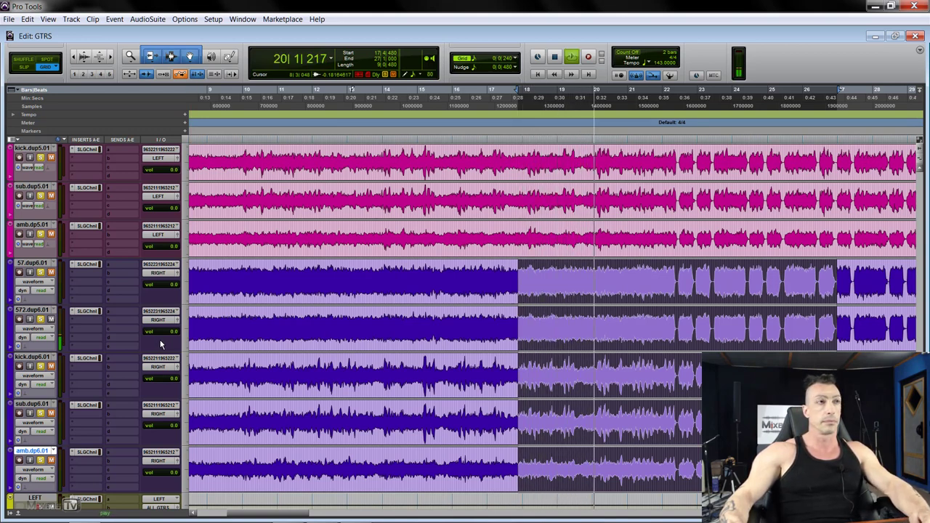
key(ctrl+[)
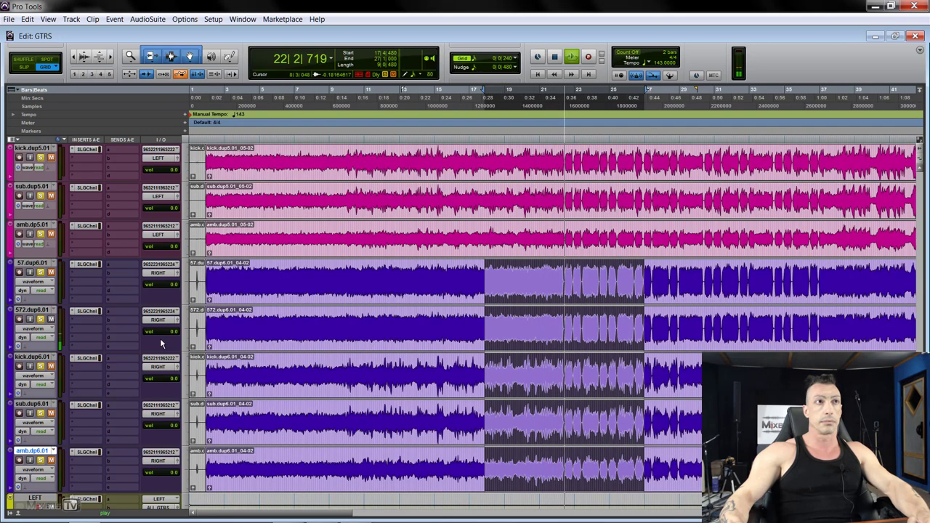
key(space)
key(ctrl+])
key(ctrl+])
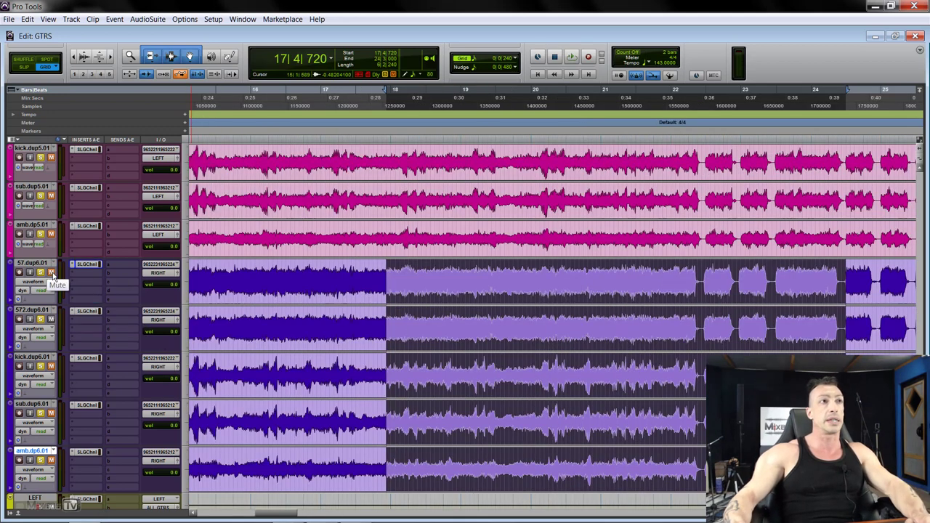
key(space)
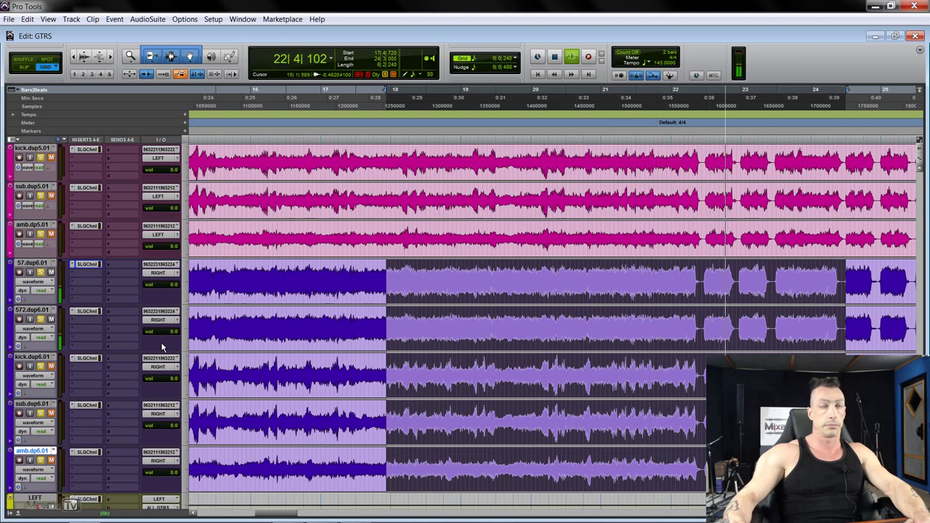
key(space)
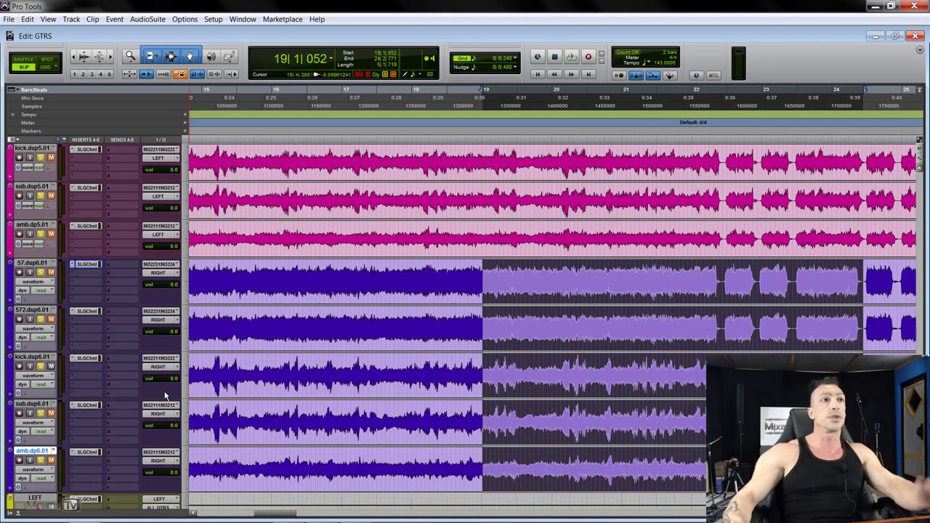
- Audition the selected passage on the kick.dup6.01, sub.dup6.01 and amb.dp6.01 tracks one at a time
key(space)
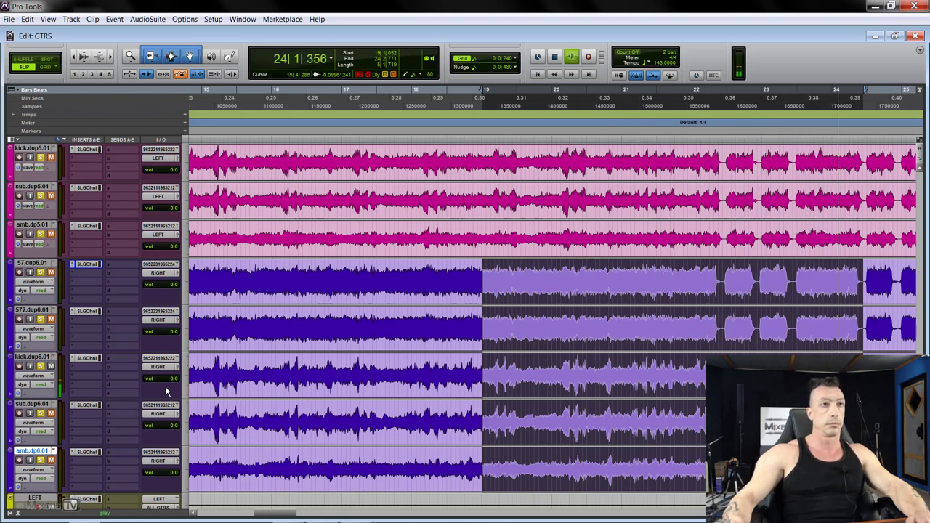
key(space)
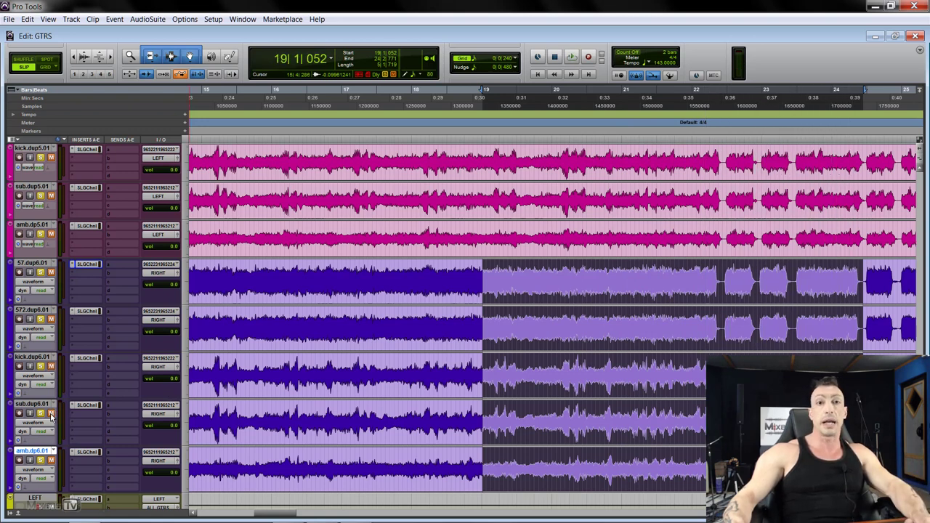
key(space)
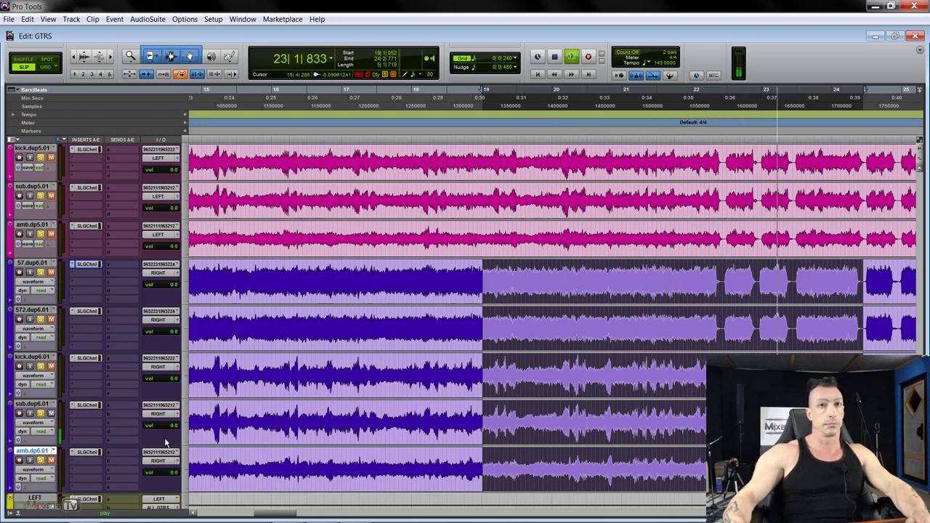
key(space)
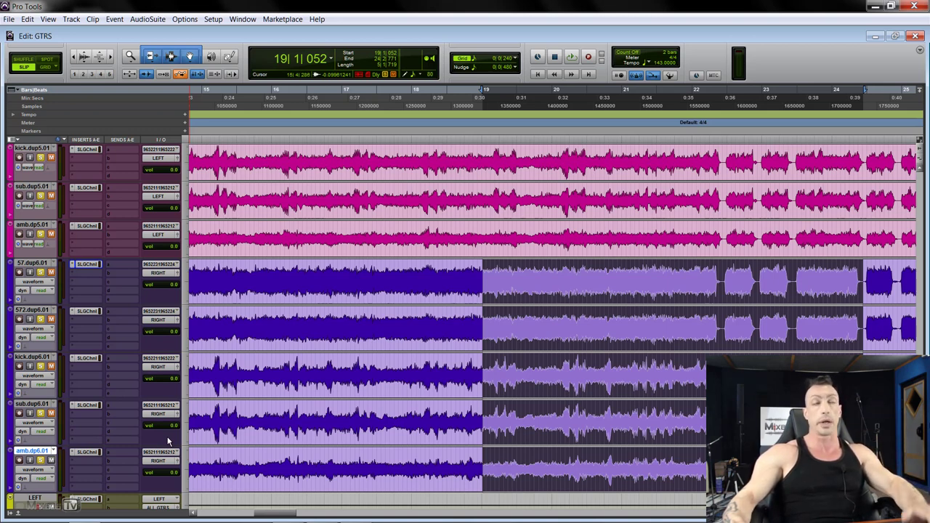
key(space)
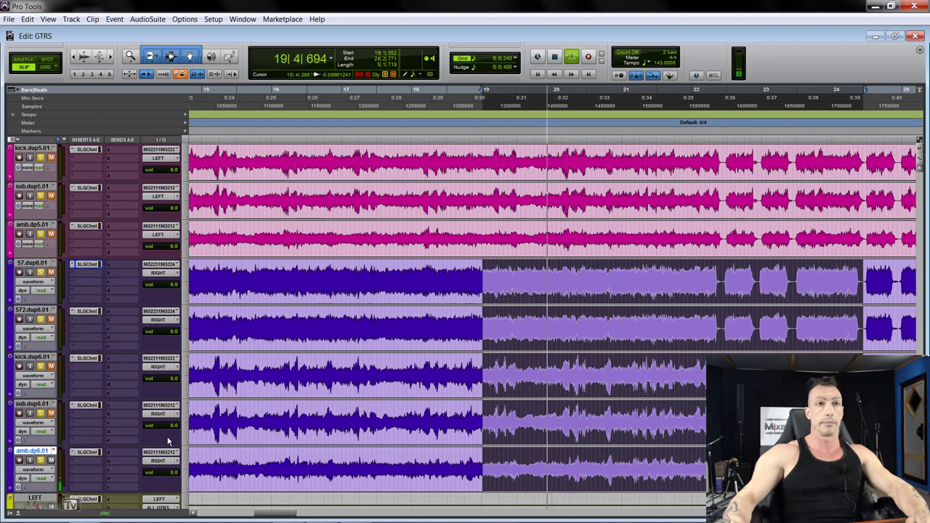
scroll(167, 438, down, 1)
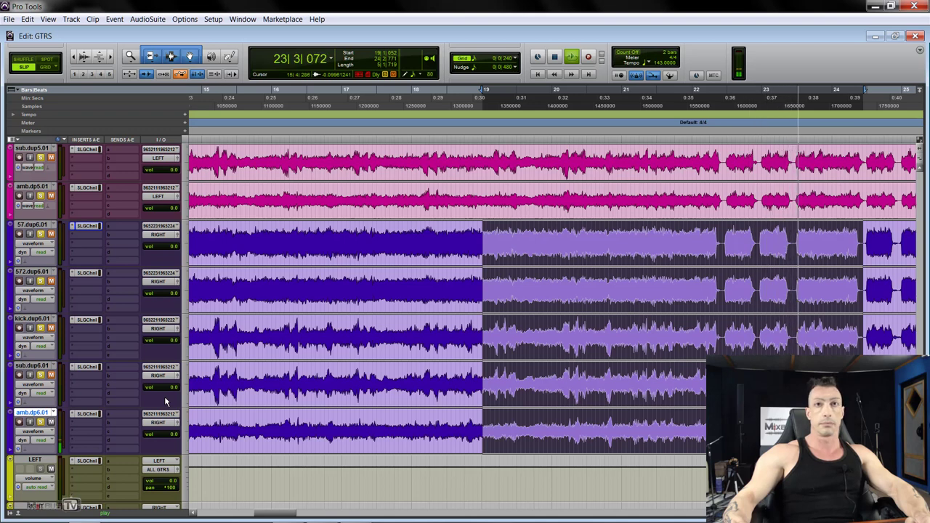
key(space)
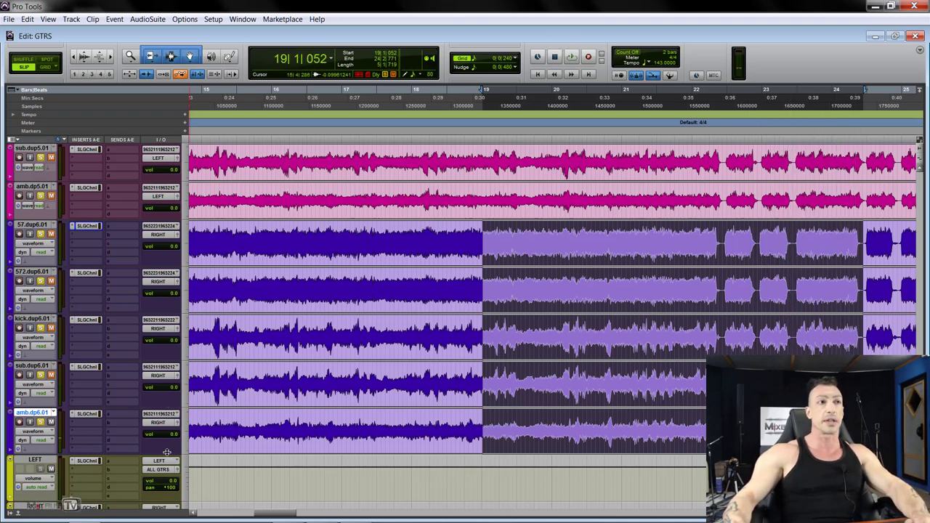
- Increase the height of the RIGHT guitar tracks and magnify their waveforms around bar 22, beat 3
drag(167, 453, 171, 478)
scroll(555, 328, right, 3)
click(555, 328)
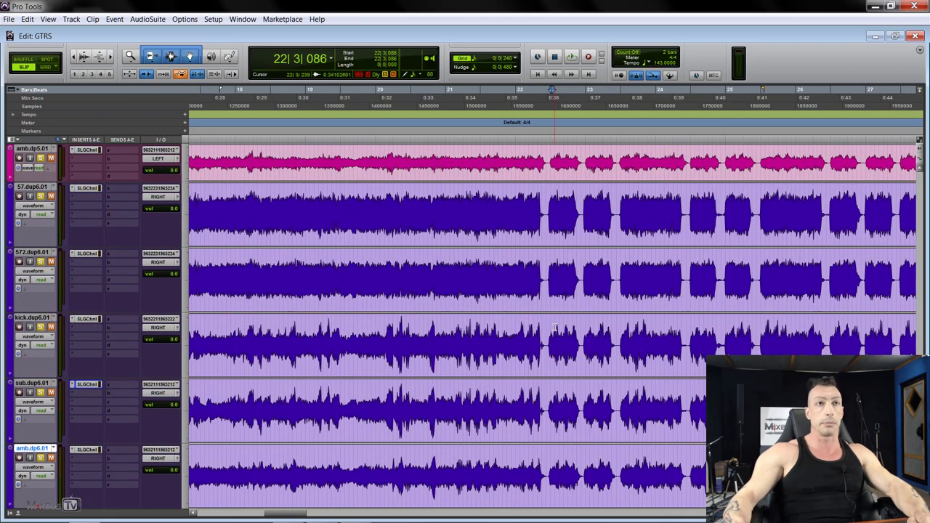
key(ctrl+bracketright)
key(ctrl+bracketright)
key(ctrl+bracketright)
key(ctrl+bracketright)
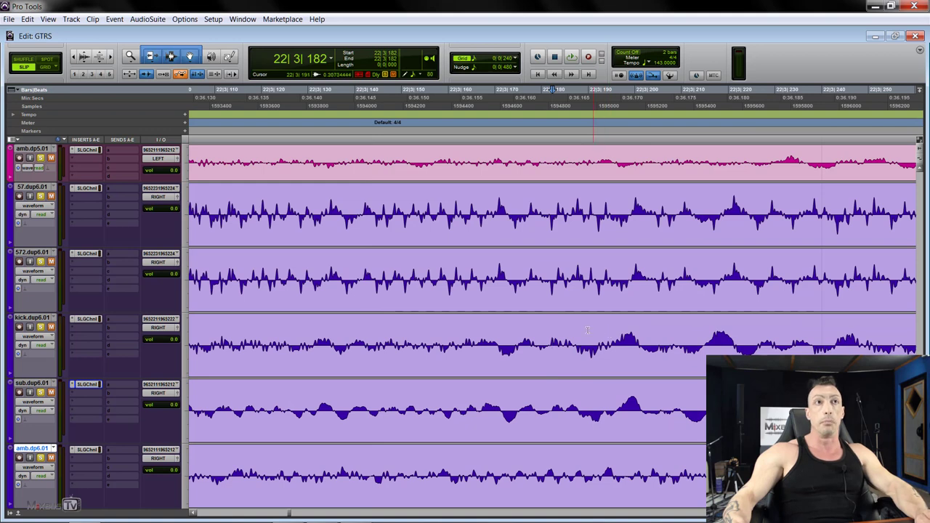
- Highlight the same short waveform segment near 22|3|168 across the 57, 572, kick and sub dup6.01 tracks to compare their phase
drag(461, 328, 561, 412)
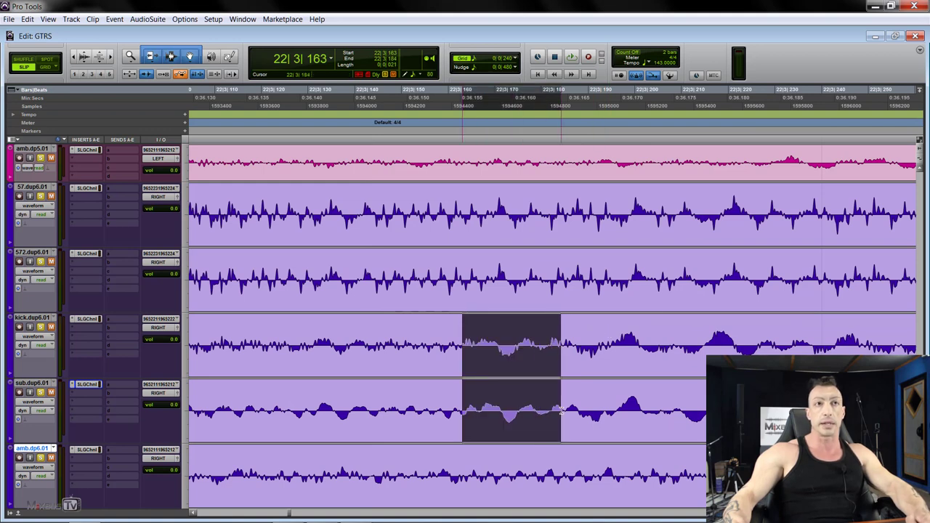
scroll(562, 412, left, 2)
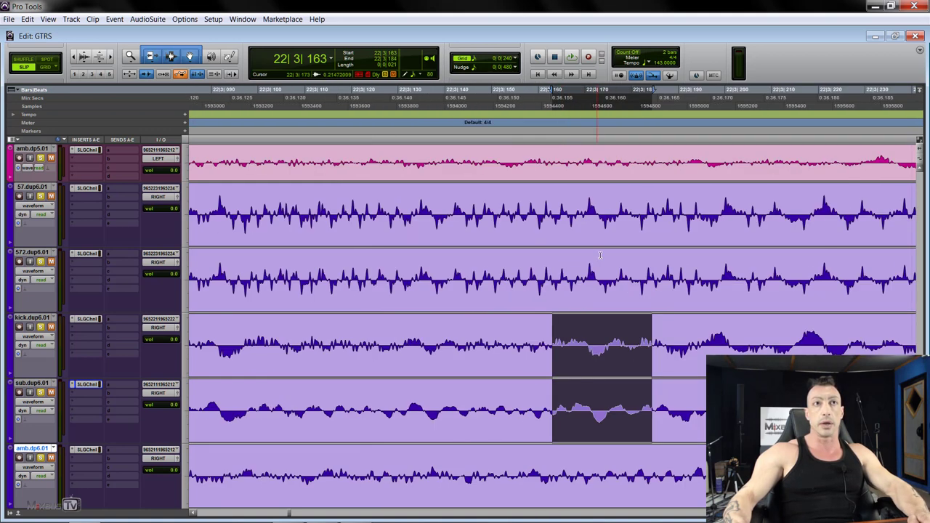
drag(577, 197, 642, 401)
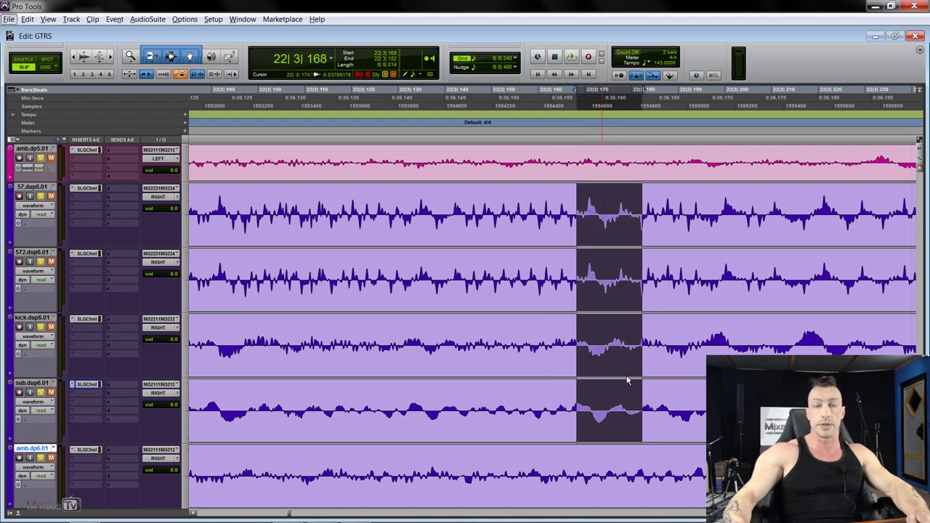
- Show only the kick.dup6.01 SSLGChannel plug-in, close the sub.dup6.01 plug-in window and play the selected passage
click(88, 319)
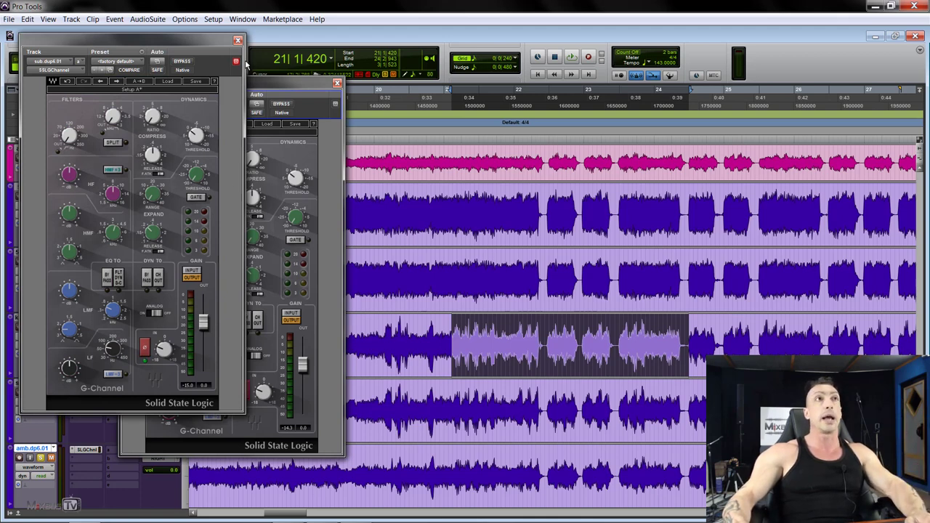
click(238, 40)
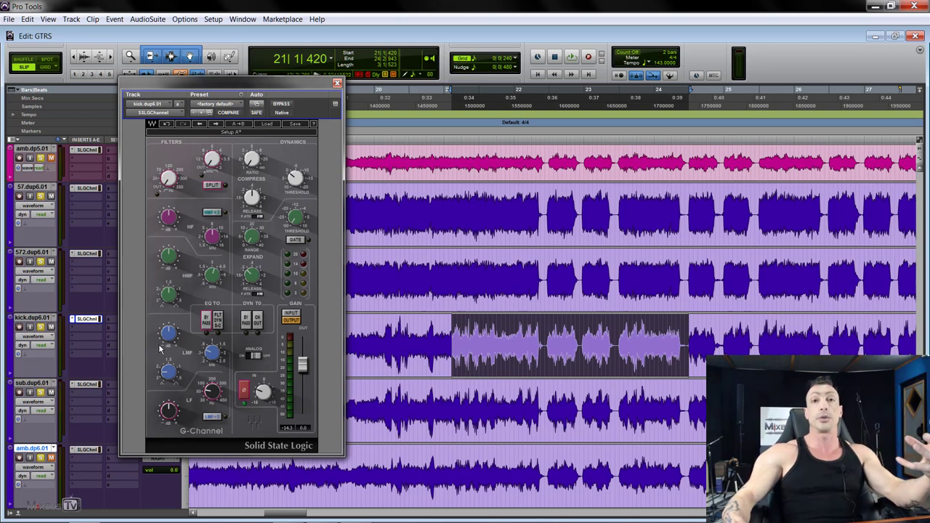
key(space)
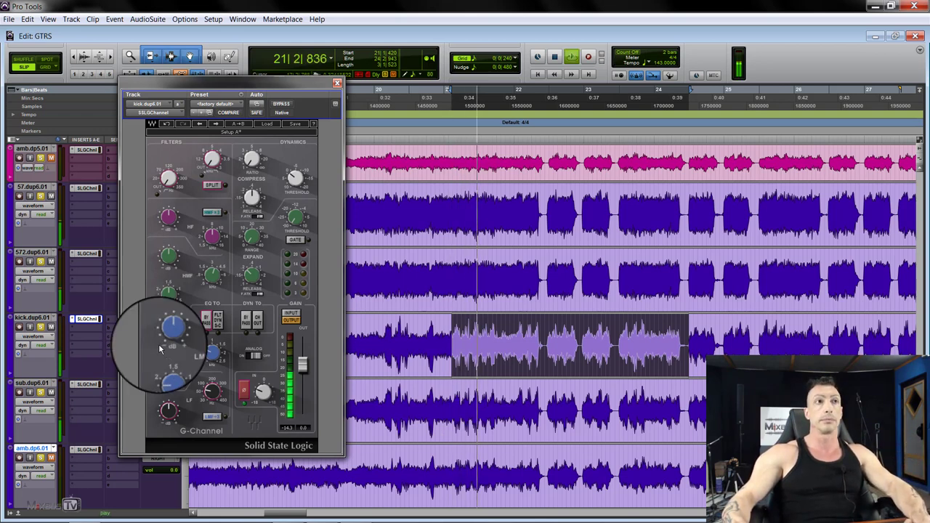
mouse_move(158, 350)
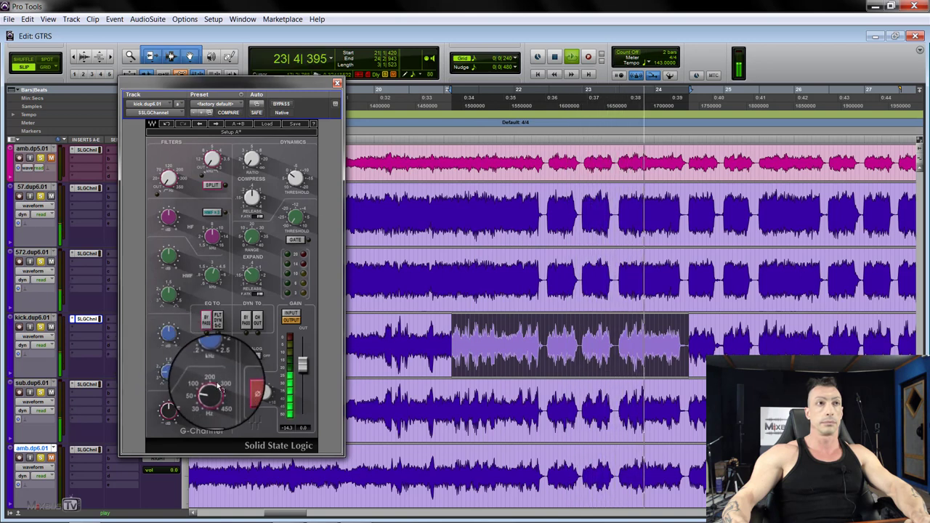
- Compare kick.dup6.01 with its phase inverted and not inverted in SSLGChannel during playback, and close the plug-in window
click(244, 390)
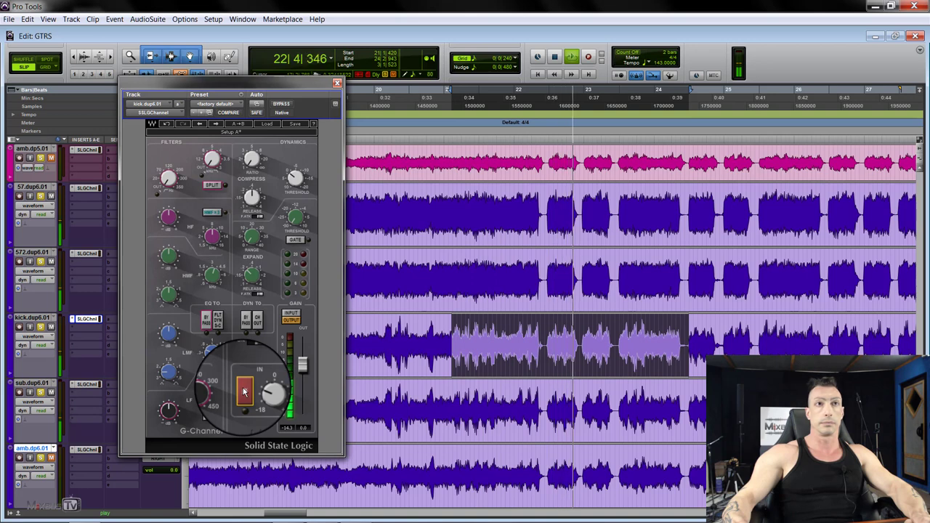
click(244, 390)
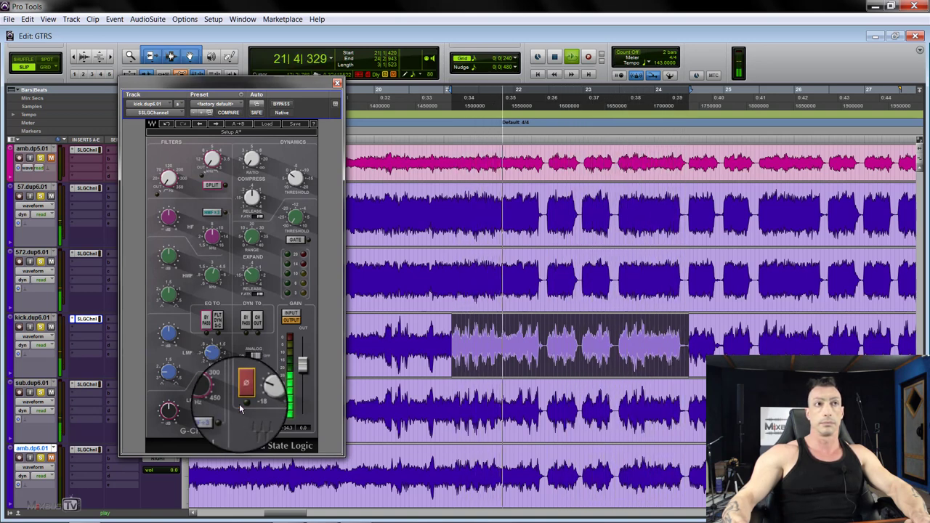
click(244, 393)
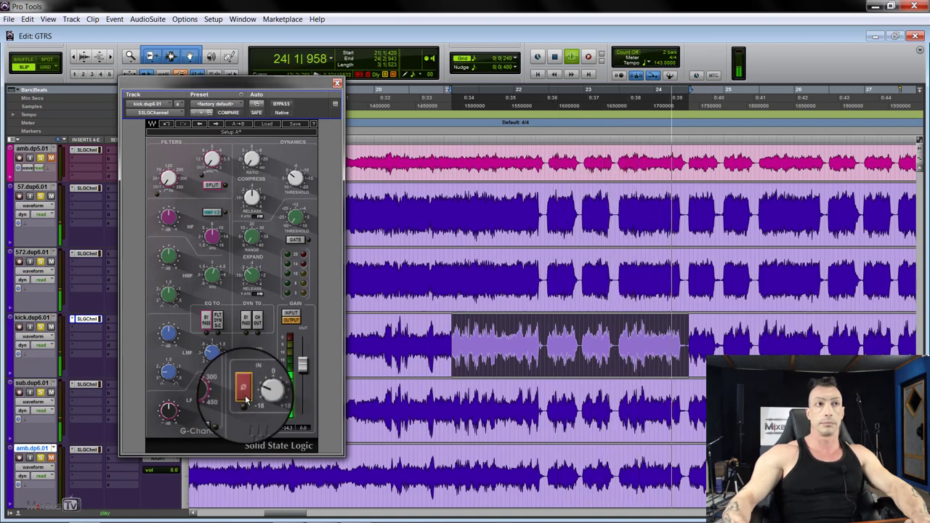
key(space)
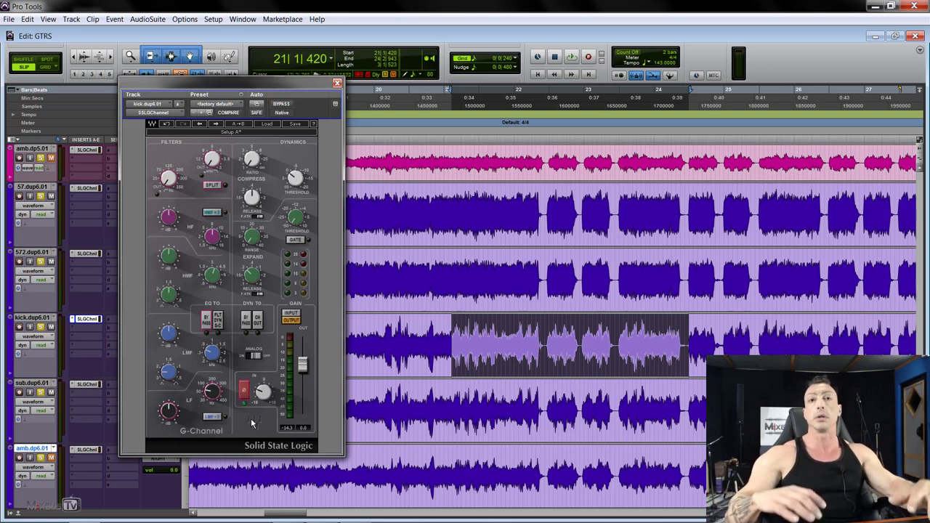
key(space)
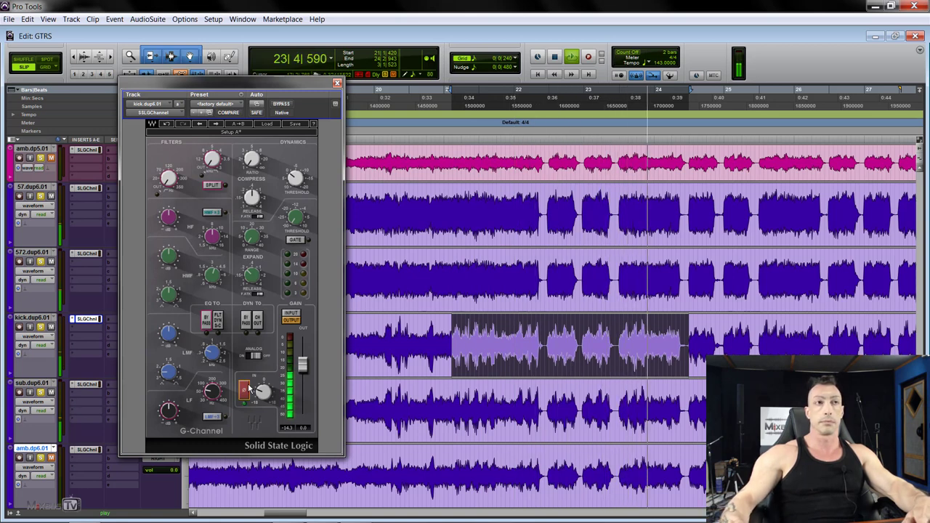
key(space)
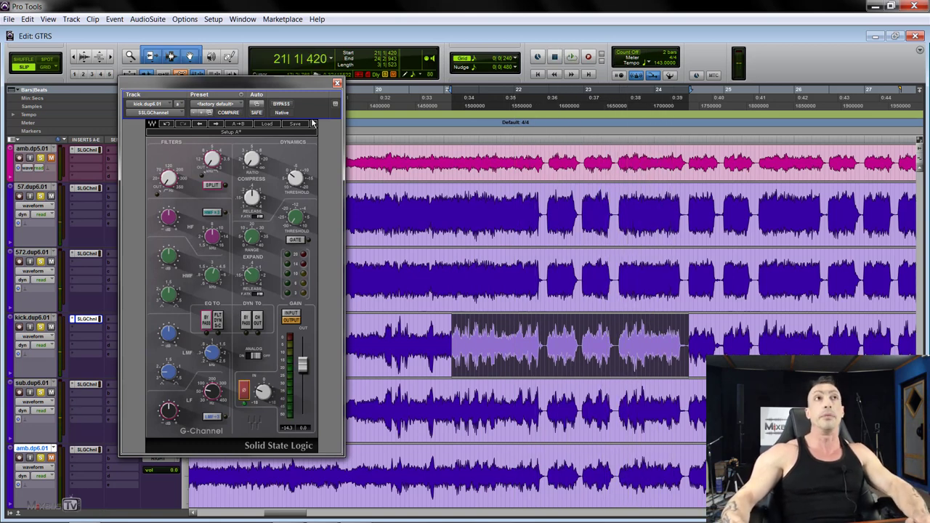
click(338, 83)
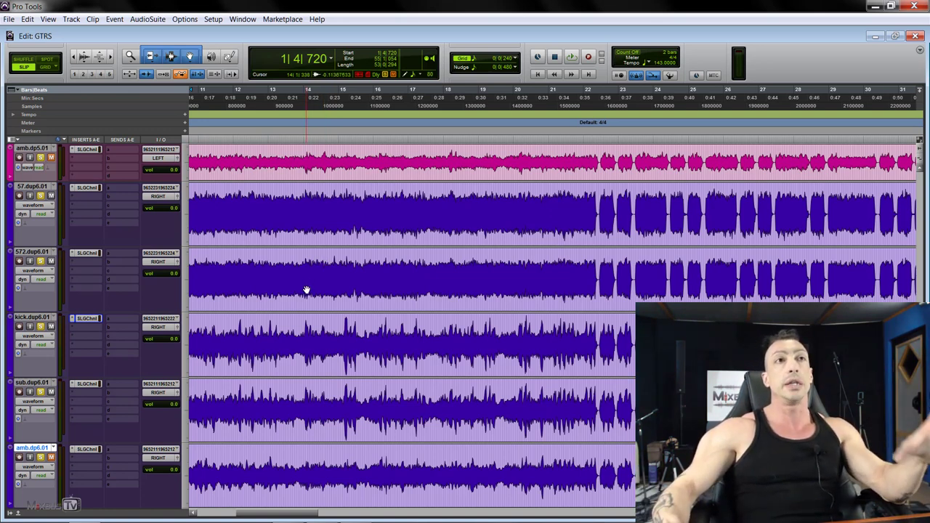
- Highlight a passage from about bar 16 to bar 20 across the CENTER tracks 572.dup4.01 through amb.dp4.01
scroll(306, 289, up, 1)
scroll(306, 289, down, 1)
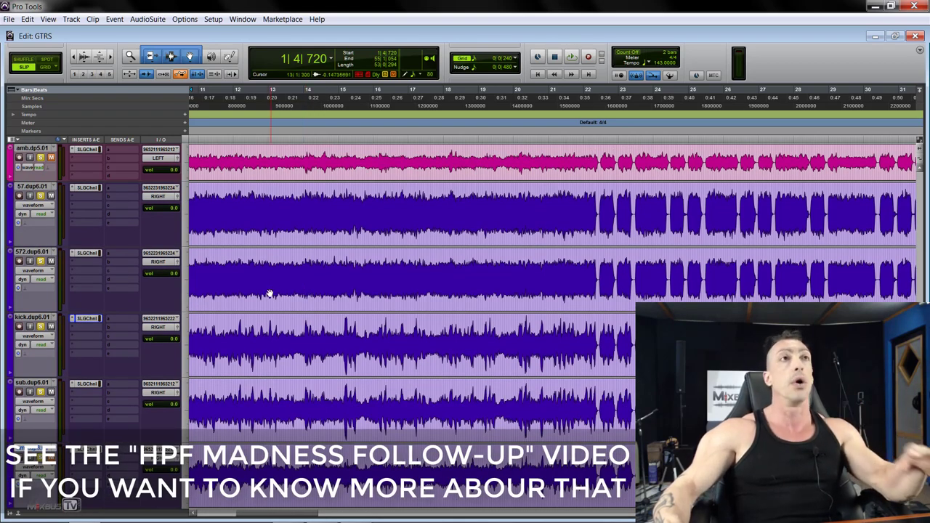
scroll(269, 294, up, 9)
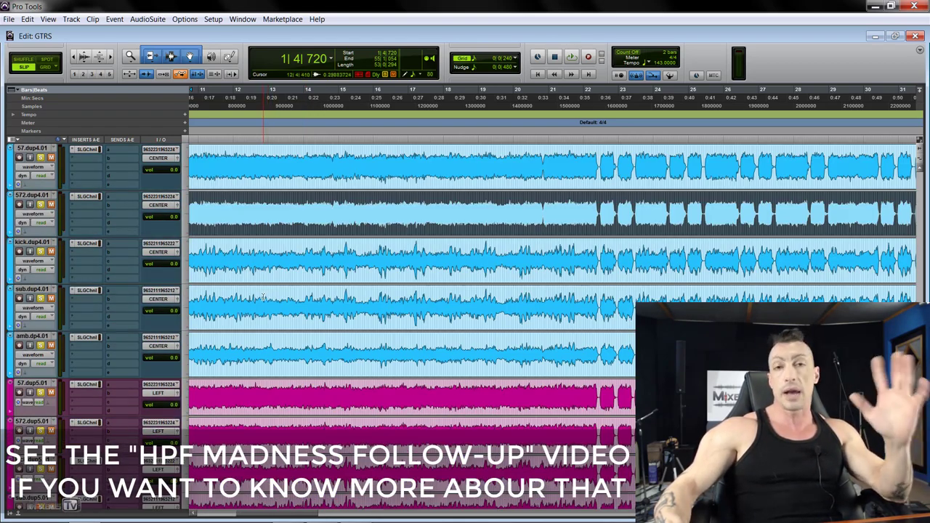
scroll(263, 296, up, 1)
drag(381, 256, 545, 396)
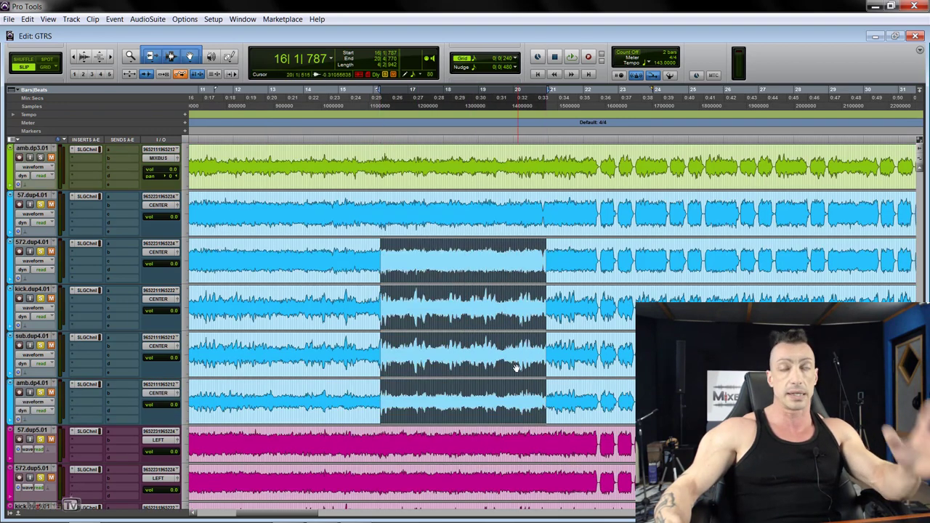
- Highlight a passage from about bar 16 to bar 20 across the LEFT tracks 57.dup5.01 through amb.dp5.01
scroll(515, 367, down, 3)
drag(408, 290, 525, 457)
scroll(246, 356, down, 2)
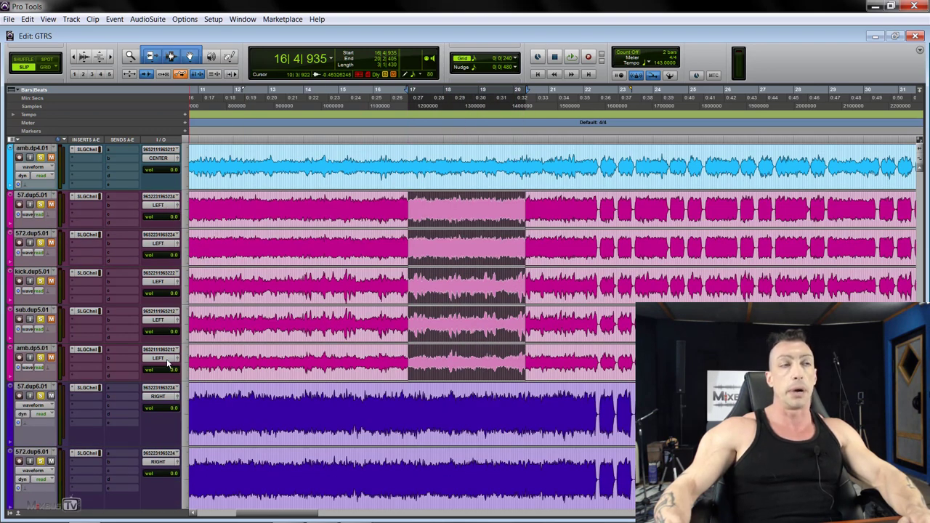
- Highlight a passage from about bar 15 to bar 18 across the RIGHT tracks 57.dup6.01 through sub.dup6.01
scroll(171, 359, down, 1)
scroll(240, 335, down, 4)
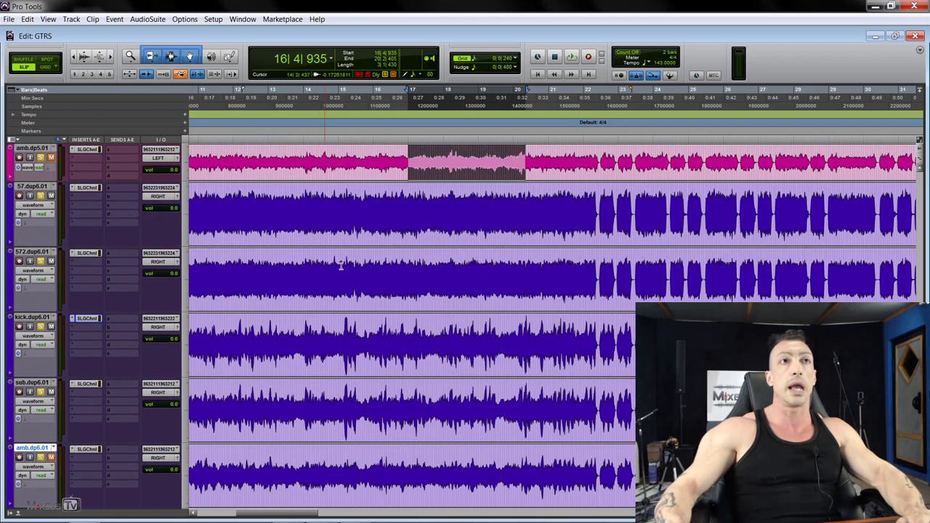
drag(354, 193, 471, 409)
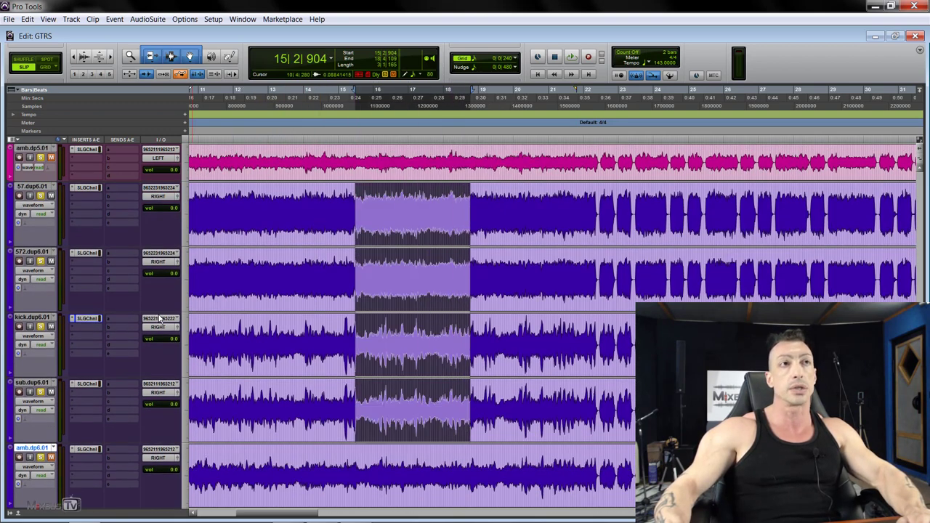
- Play the session from bar 13 and compare the guitar mix with the CENTER bus muted and unmuted
scroll(160, 319, down, 4)
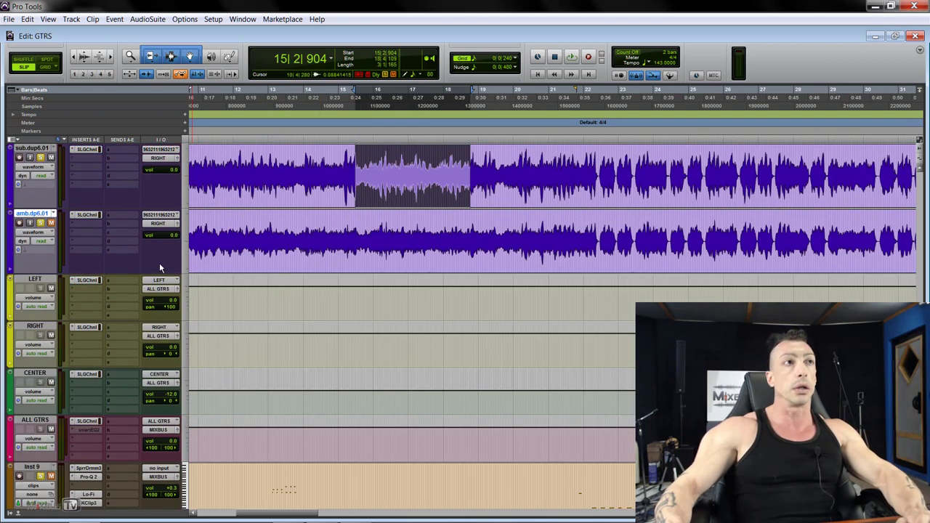
click(44, 326)
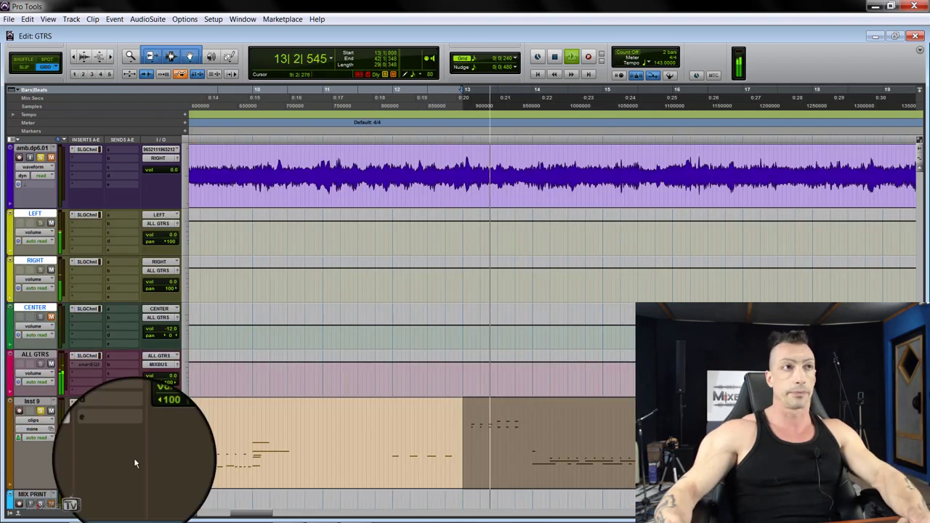
click(55, 321)
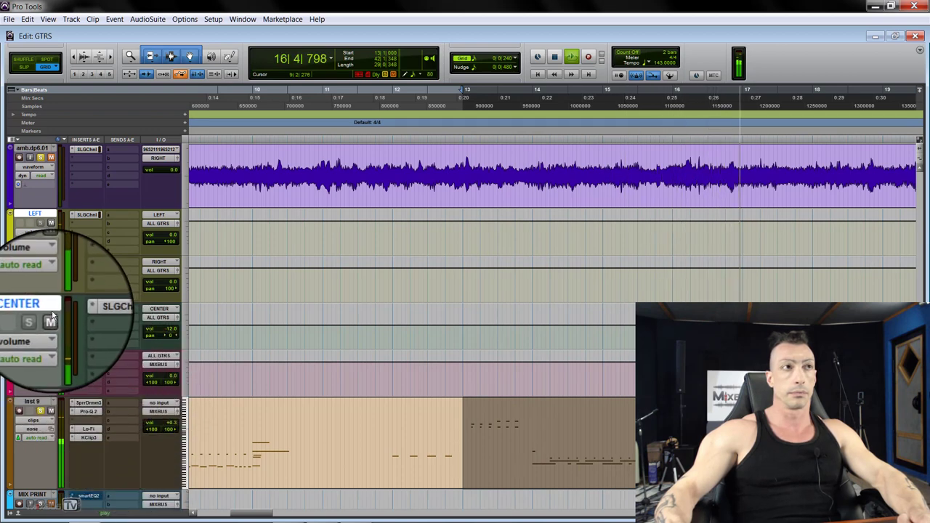
click(51, 321)
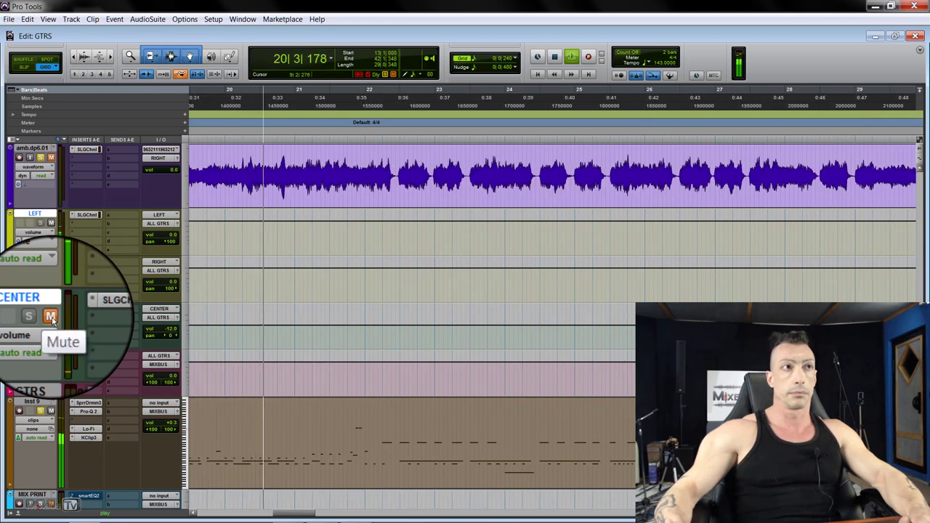
click(52, 321)
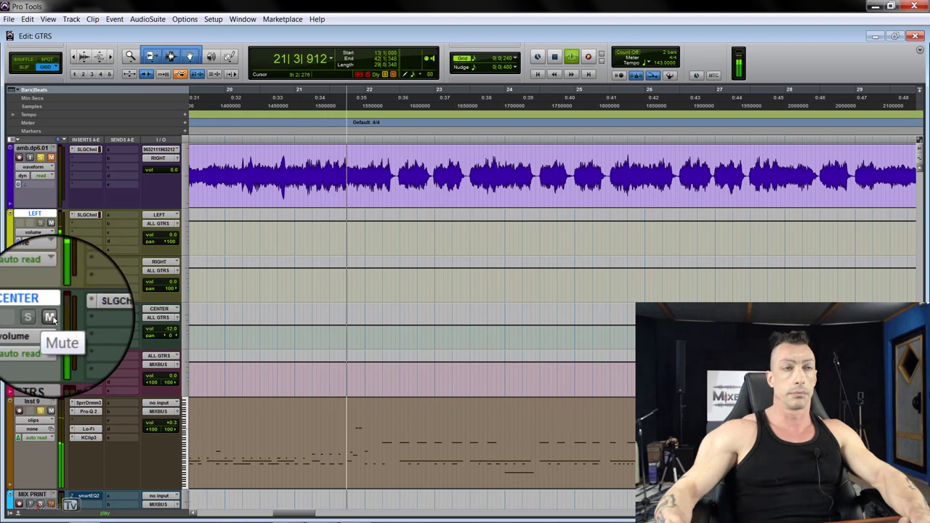
click(51, 318)
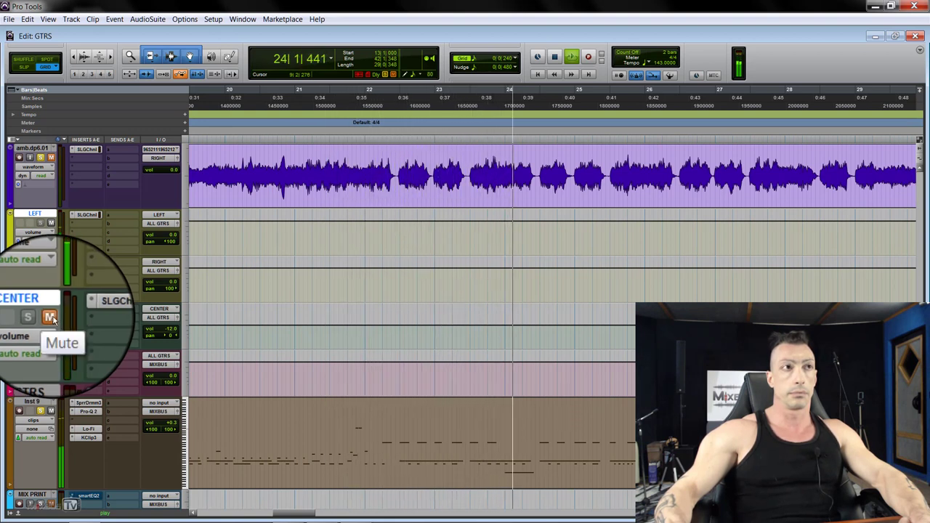
click(51, 318)
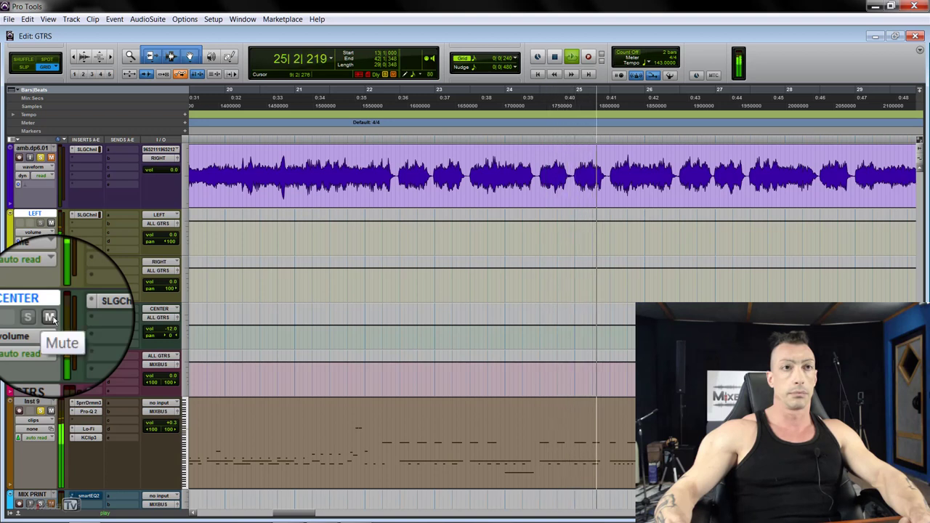
click(50, 318)
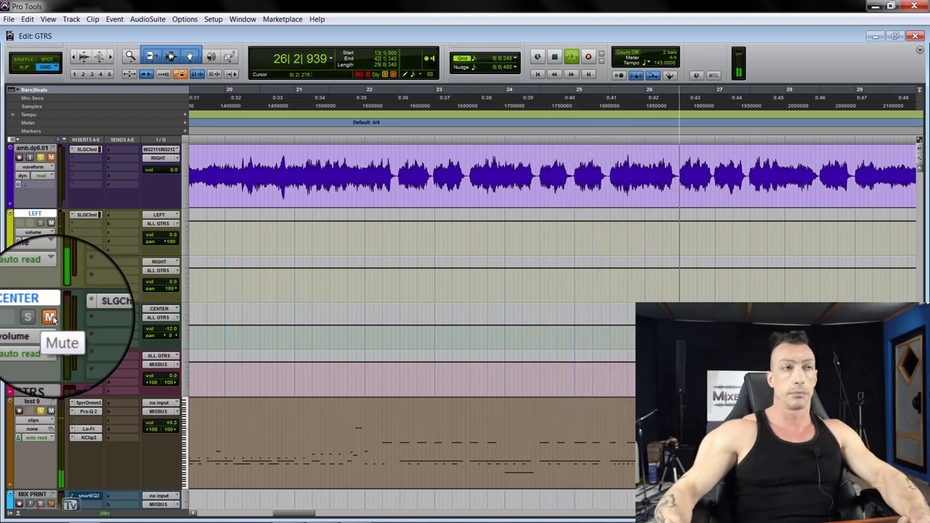
click(51, 318)
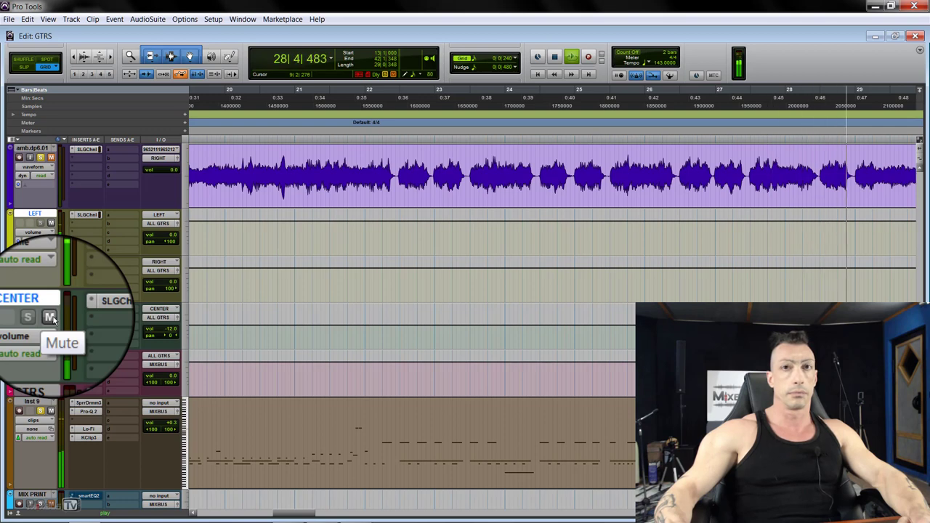
click(51, 318)
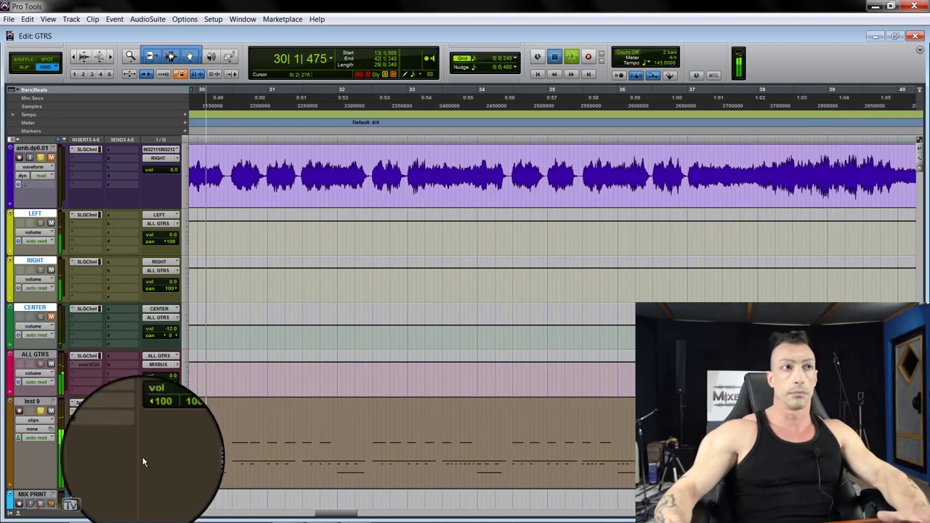
key(space)
- Raise the CENTER bus volume to -8.9 dB and select a passage from about bar 22 to bar 34 on Inst 9
key(ctrl+bracketleft)
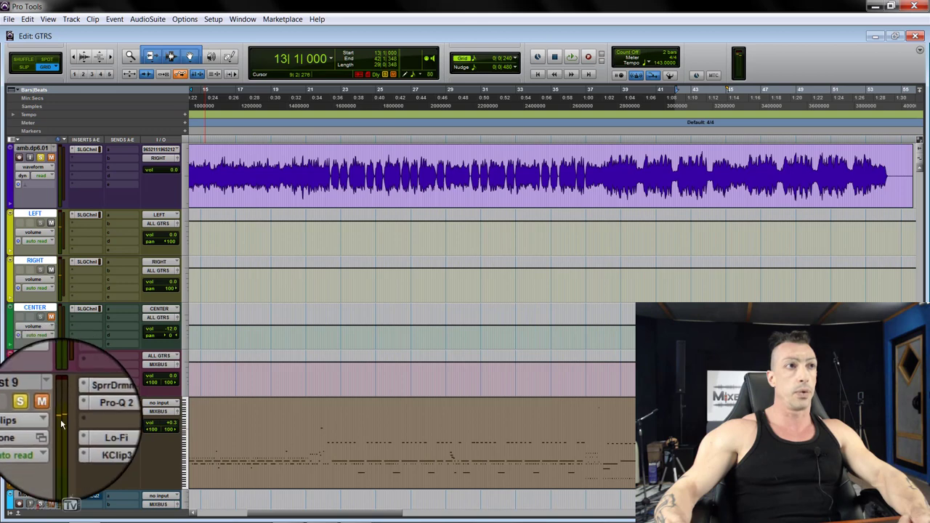
key(ctrl+bracketright)
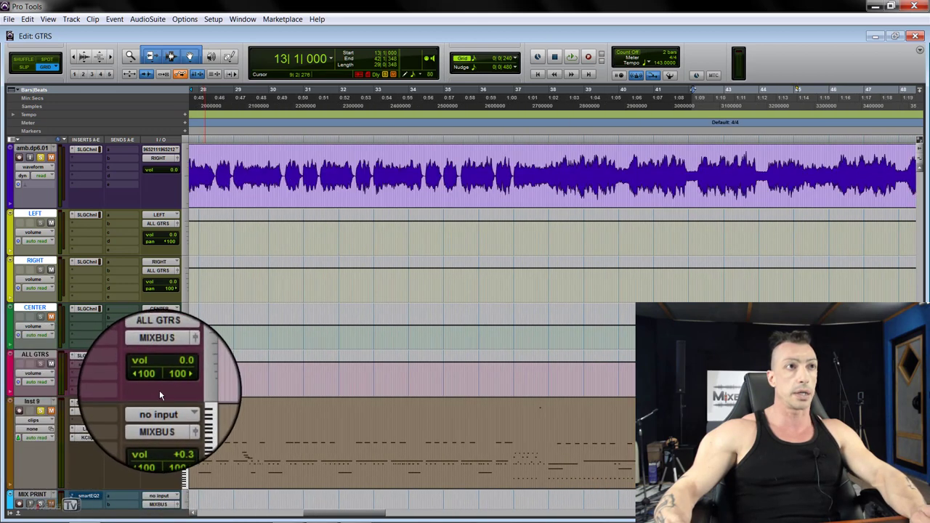
key(ctrl+bracketleft)
click(173, 322)
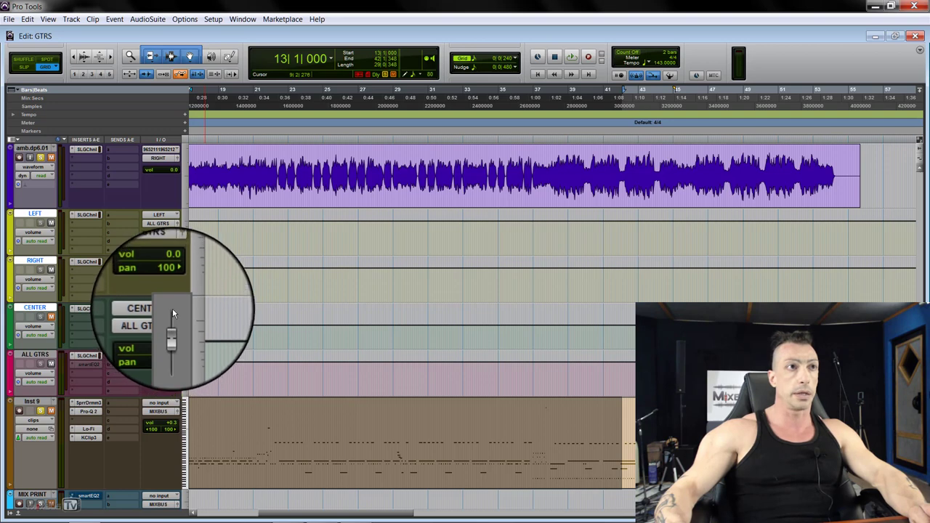
drag(172, 309, 266, 380)
- Play the selected passage with the CENTER bus alternately muted and unmuted, and readjust the CENTER bus volume
key(space)
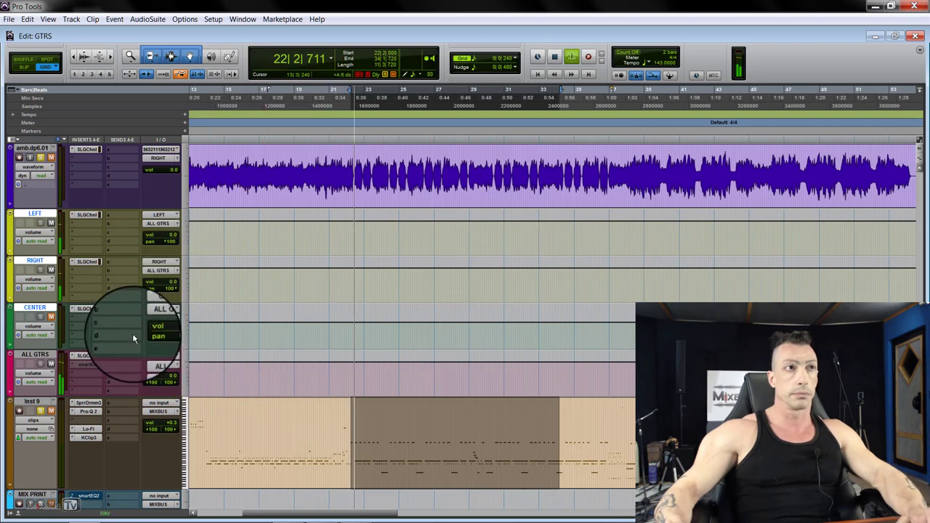
click(54, 318)
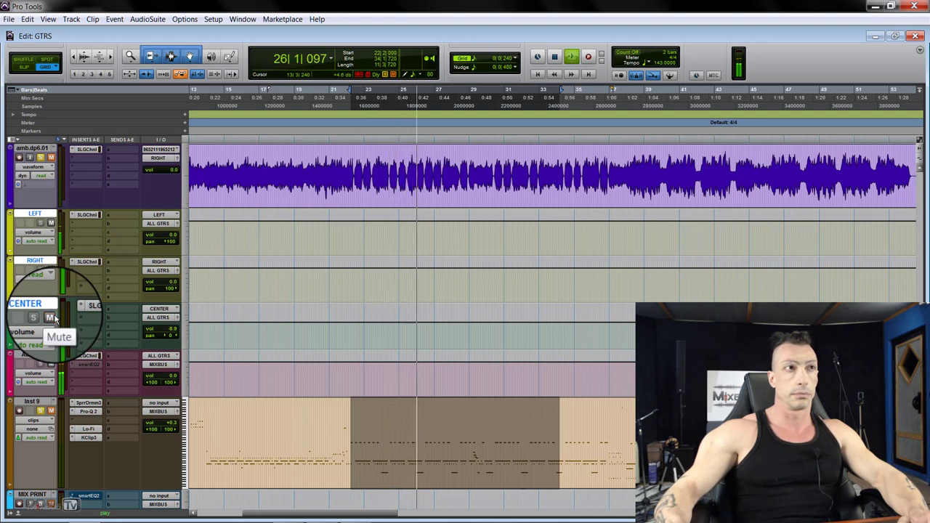
click(55, 318)
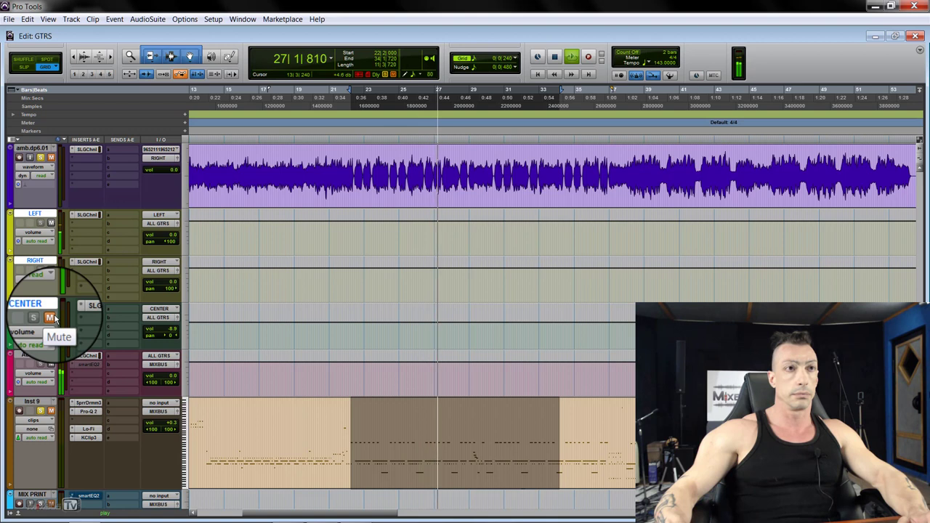
click(55, 318)
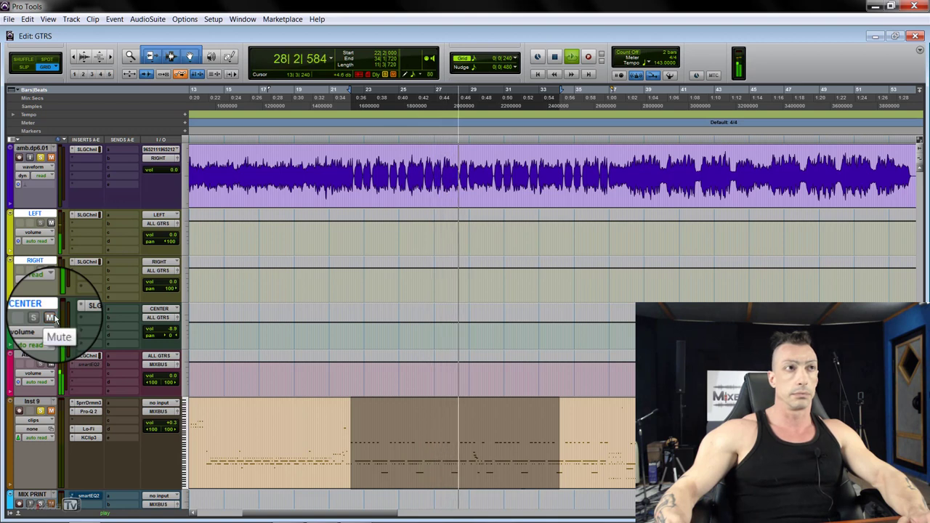
click(55, 319)
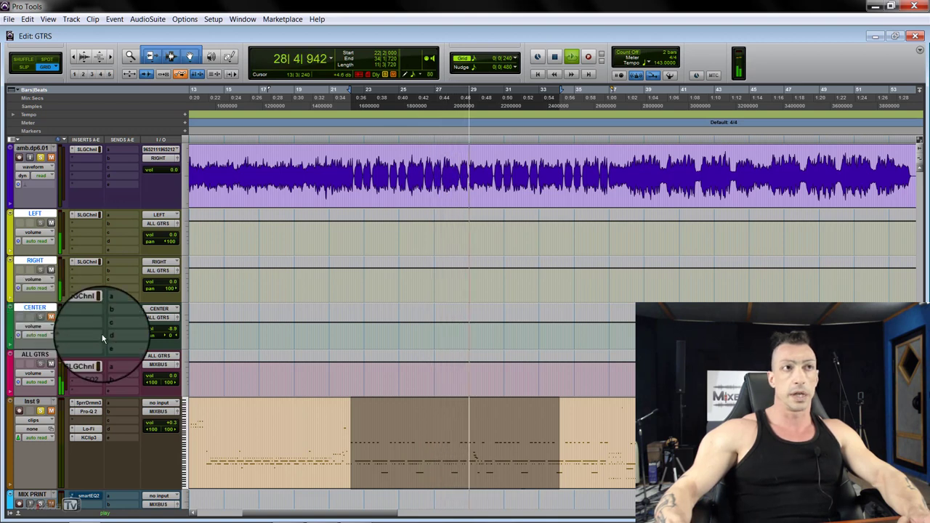
click(53, 317)
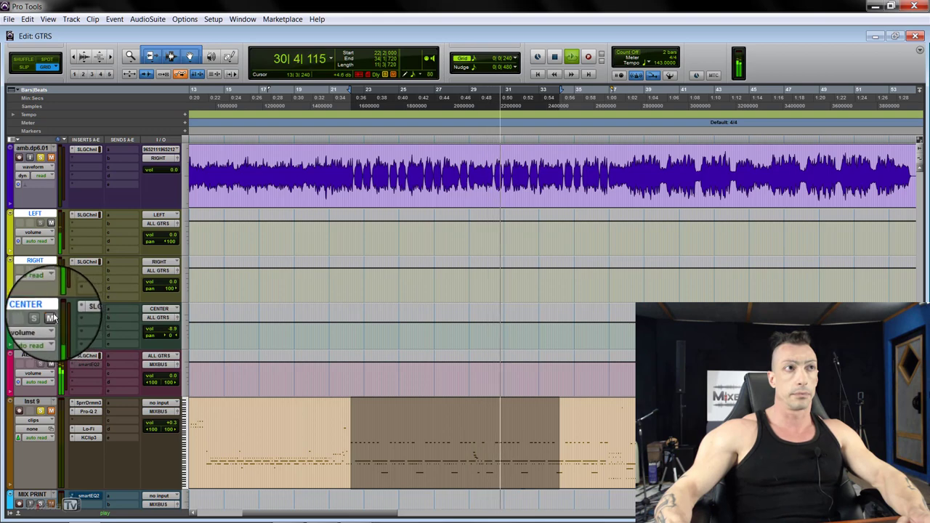
key(space)
click(175, 329)
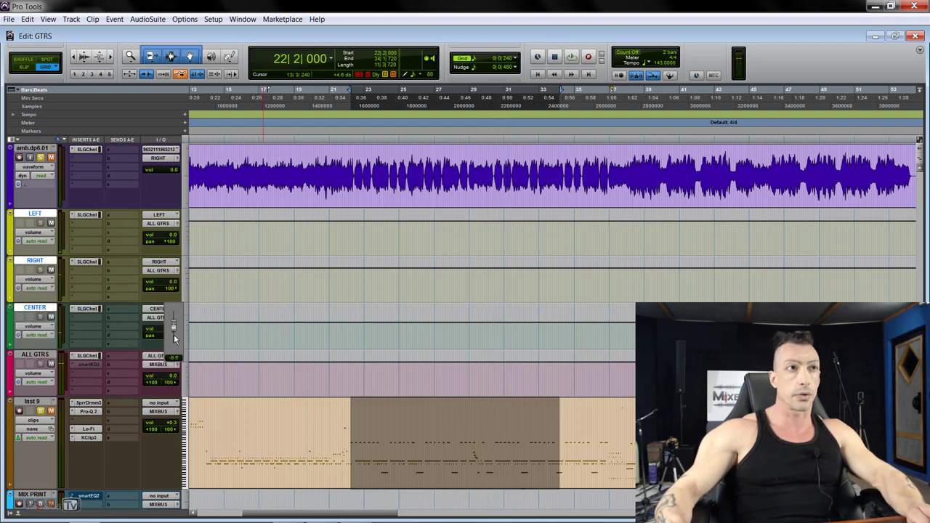
drag(177, 353, 176, 356)
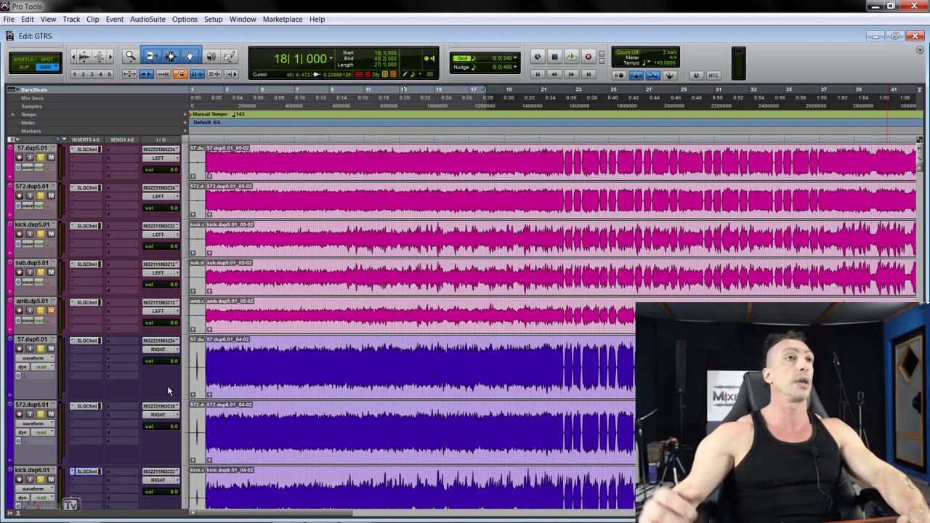
- Play from bar 18 and compare different mute combinations of the individual LEFT and RIGHT microphone tracks
key(space)
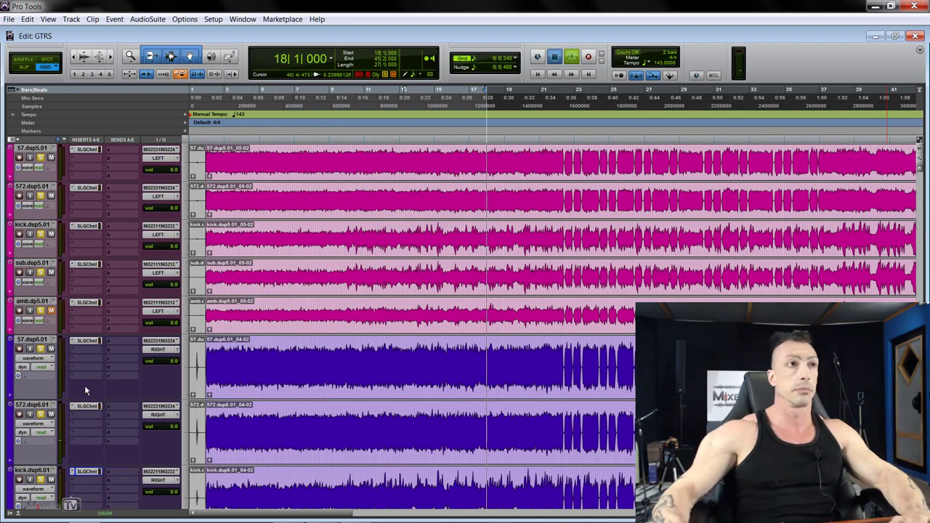
scroll(92, 378, down, 1)
scroll(91, 375, down, 1)
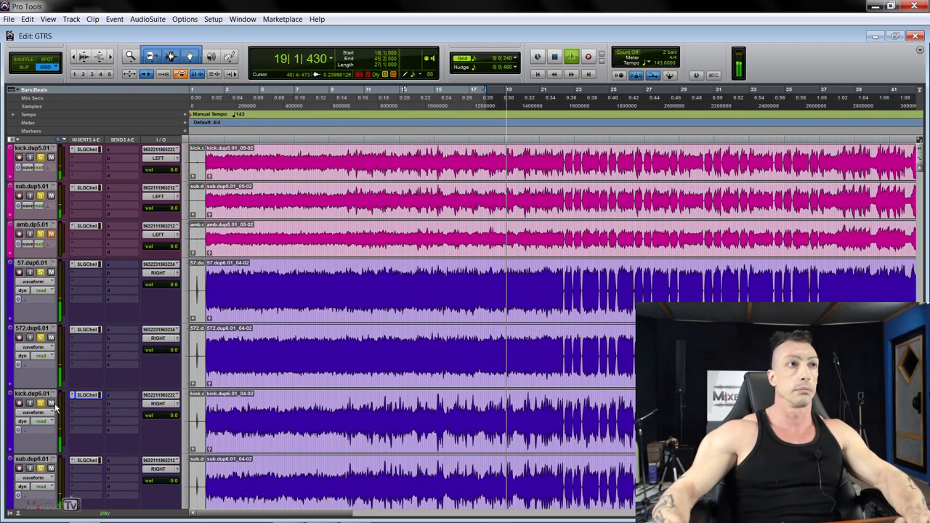
scroll(52, 400, up, 3)
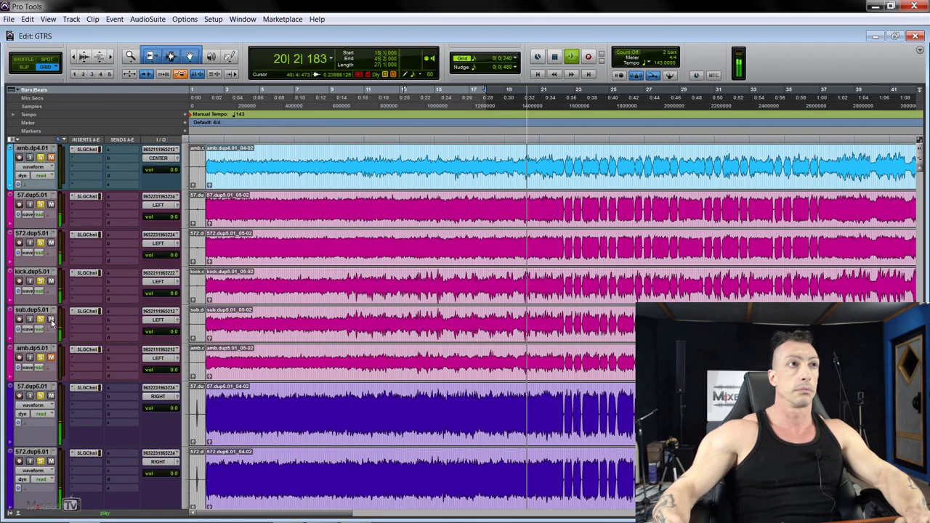
scroll(130, 338, down, 2)
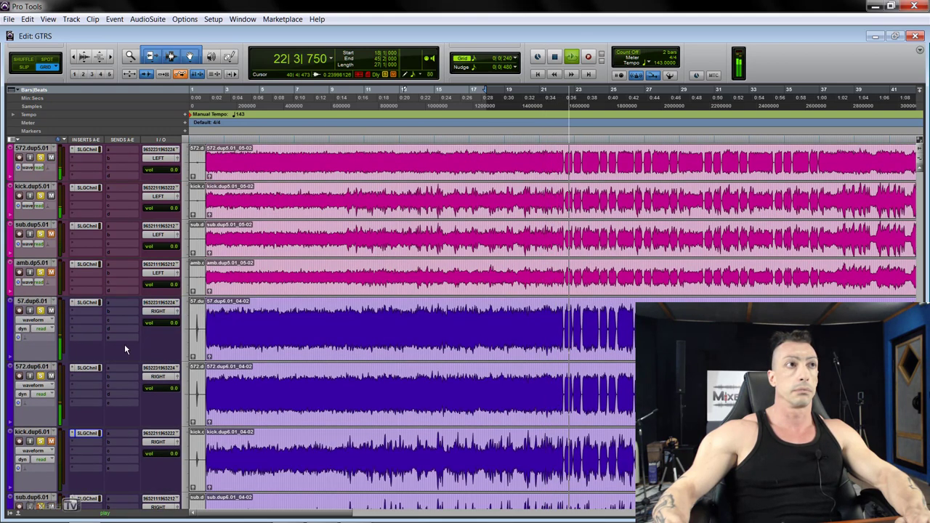
scroll(76, 380, down, 1)
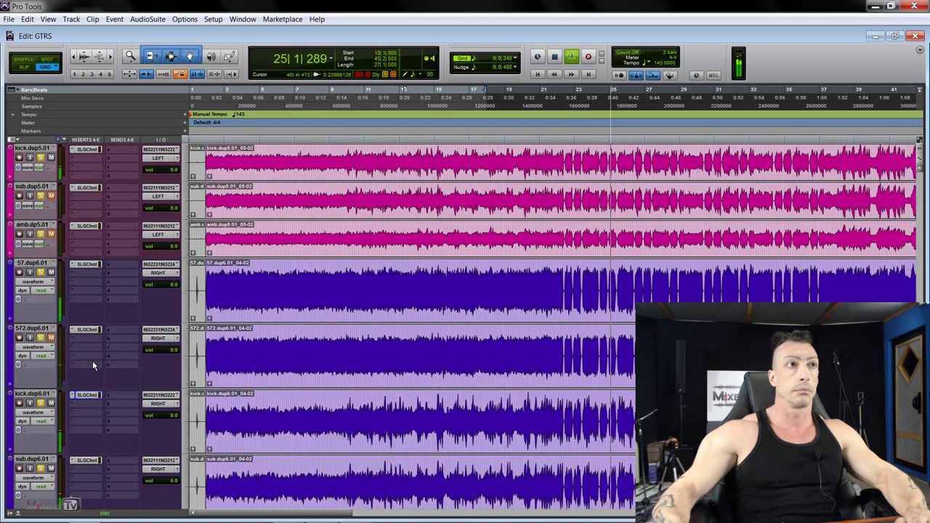
scroll(103, 367, up, 1)
scroll(110, 353, up, 2)
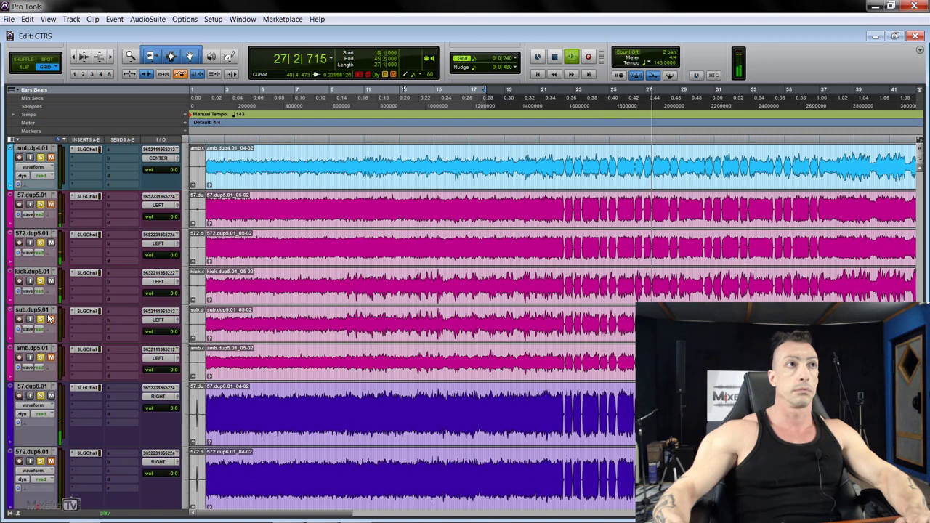
- Reset the SSLGChannel output fader on track 572.dup5.01 to 0.0 and close the plug-in window
click(86, 234)
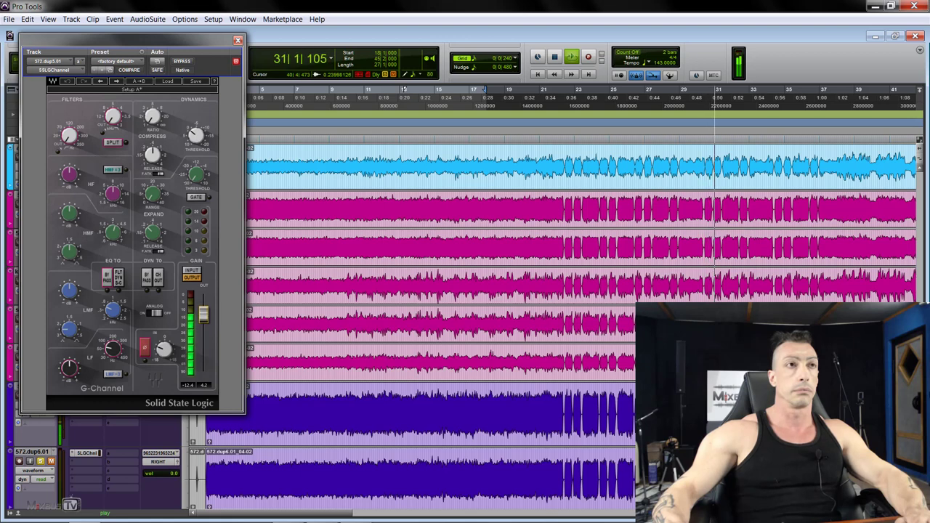
click(238, 42)
click(87, 234)
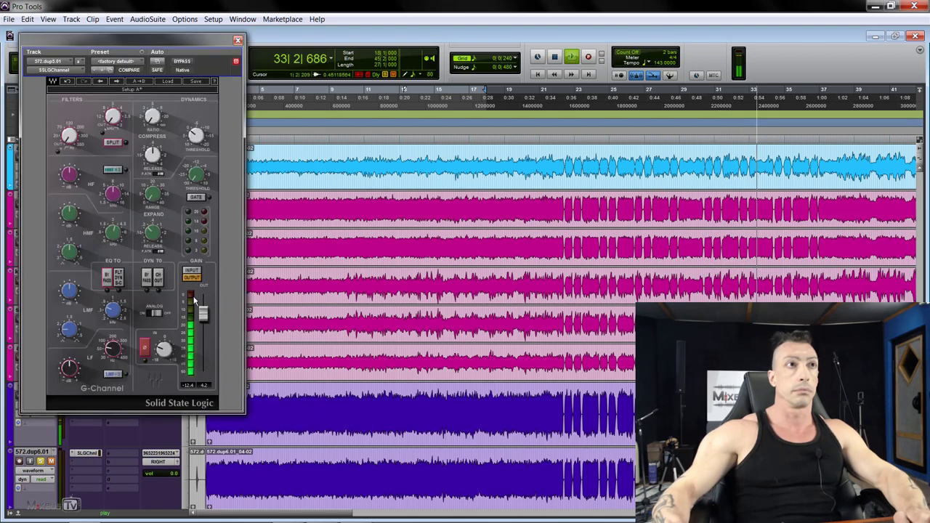
alt+click(203, 318)
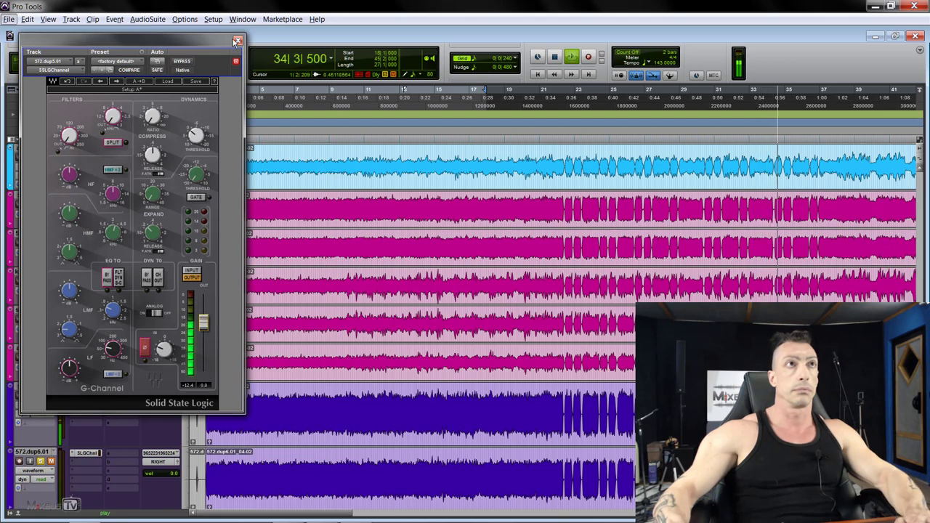
click(238, 41)
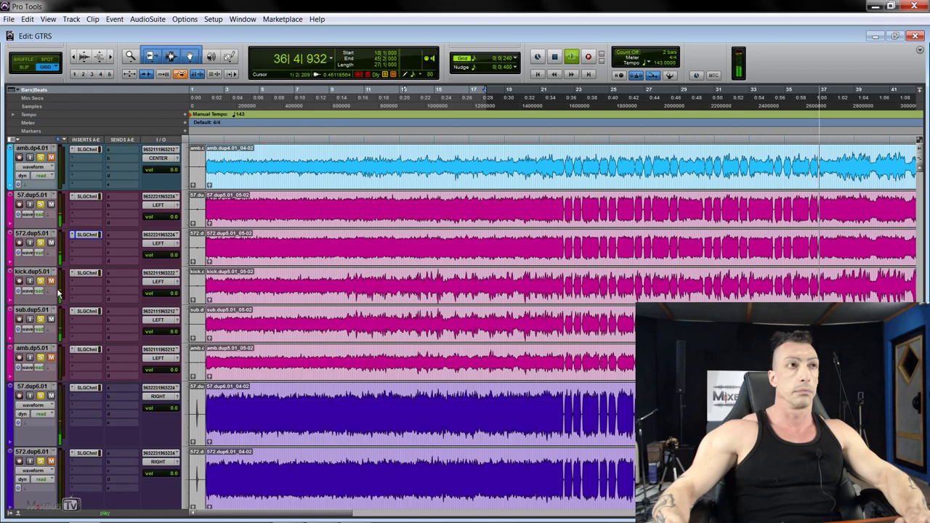
- Compare the kick and sub microphone tracks of the LEFT and RIGHT guitars during playback by alternating their mutes
scroll(60, 298, down, 1)
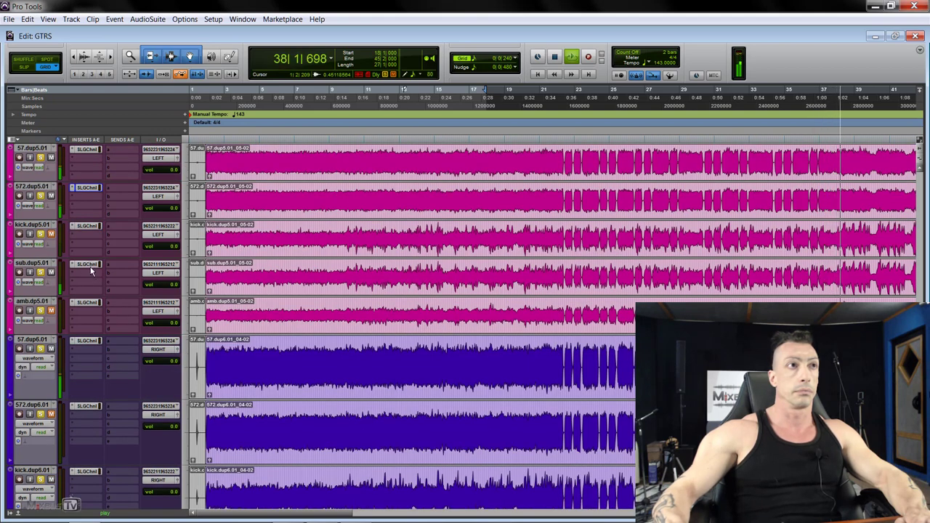
scroll(89, 287, down, 1)
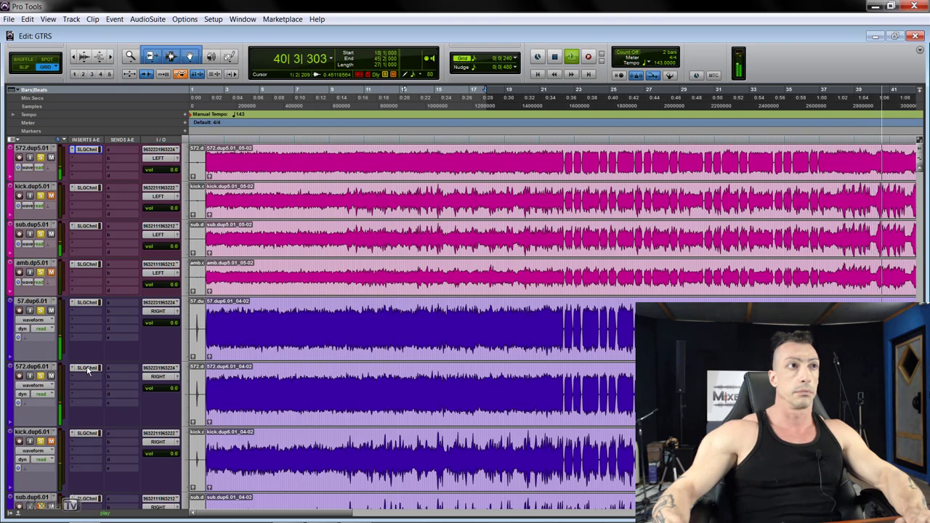
scroll(90, 381, down, 1)
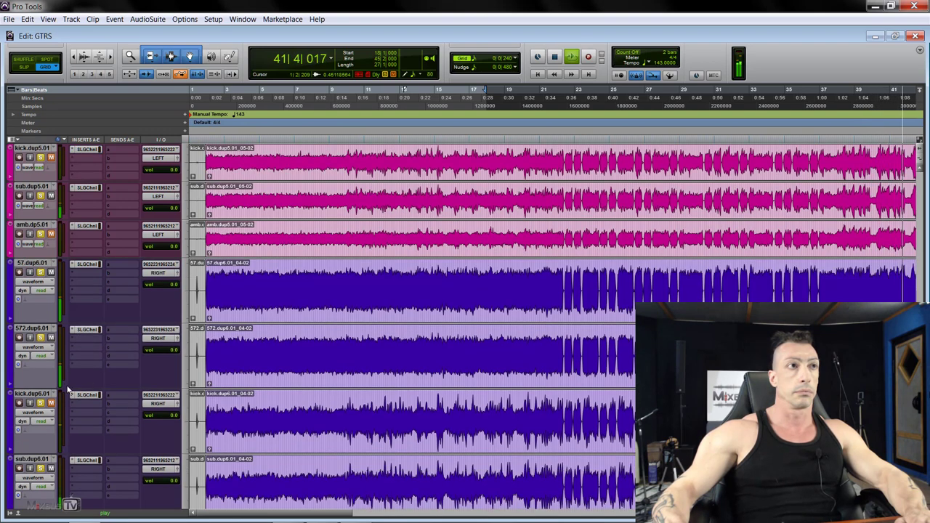
scroll(66, 363, up, 2)
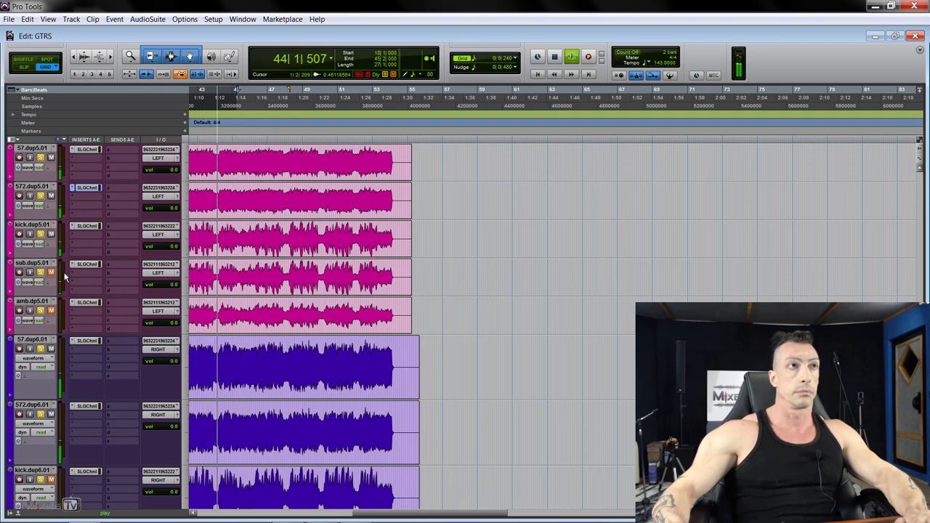
scroll(69, 284, down, 4)
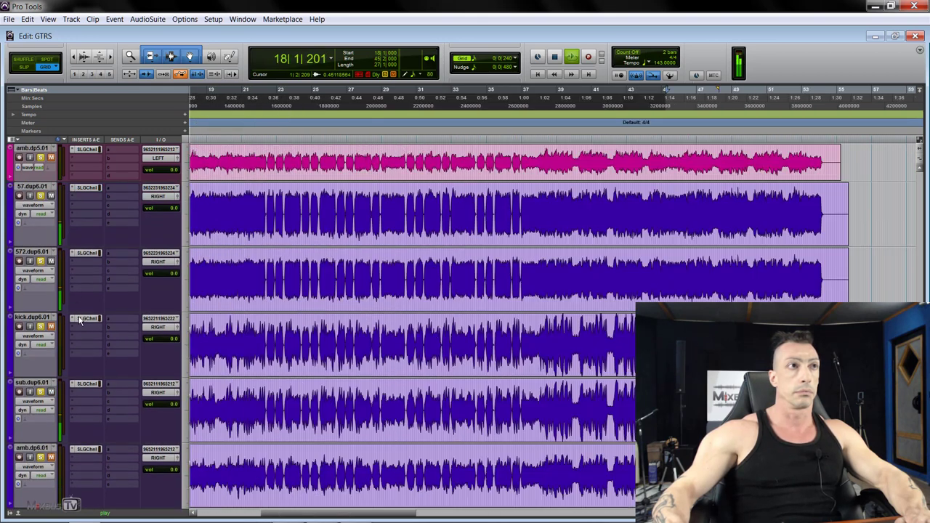
- Audition the SSLGChannel output fader on track sub.dup6.01 at 6.3, reset it to 0.0 and close the plug-in window
click(85, 383)
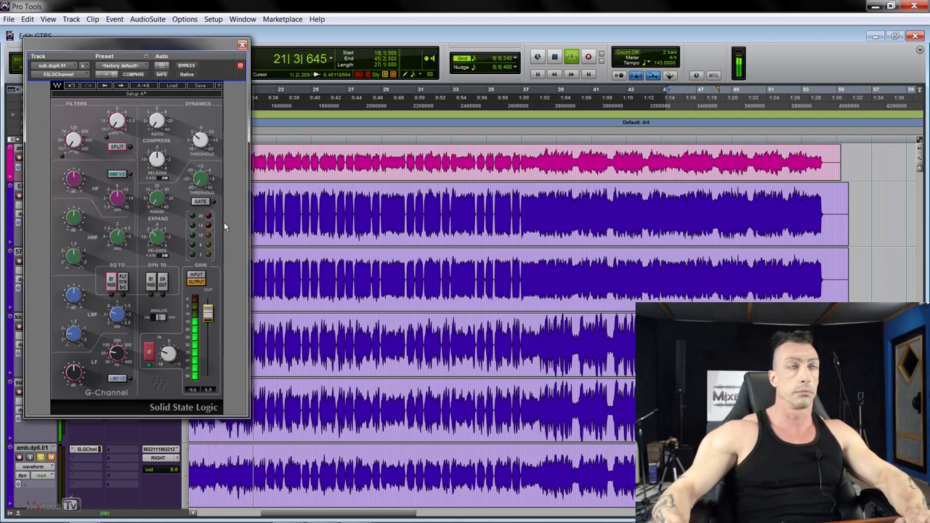
click(243, 45)
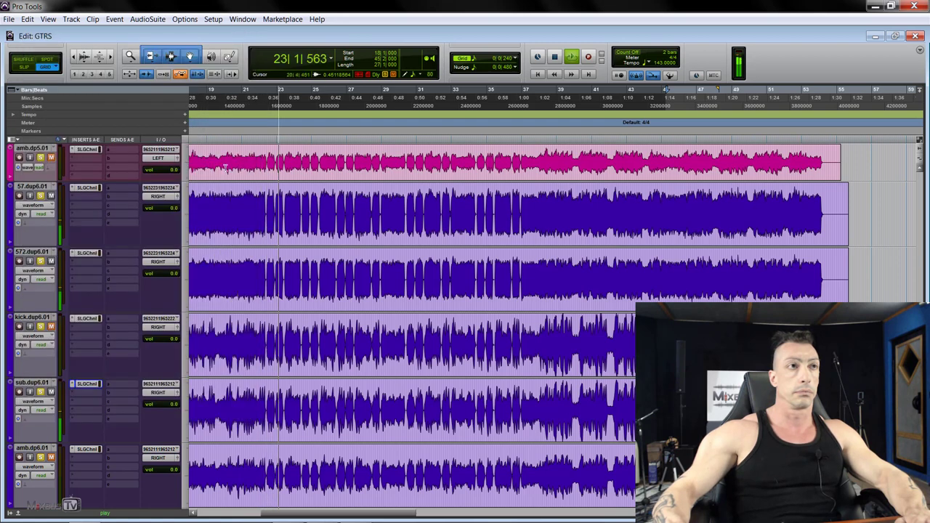
click(91, 386)
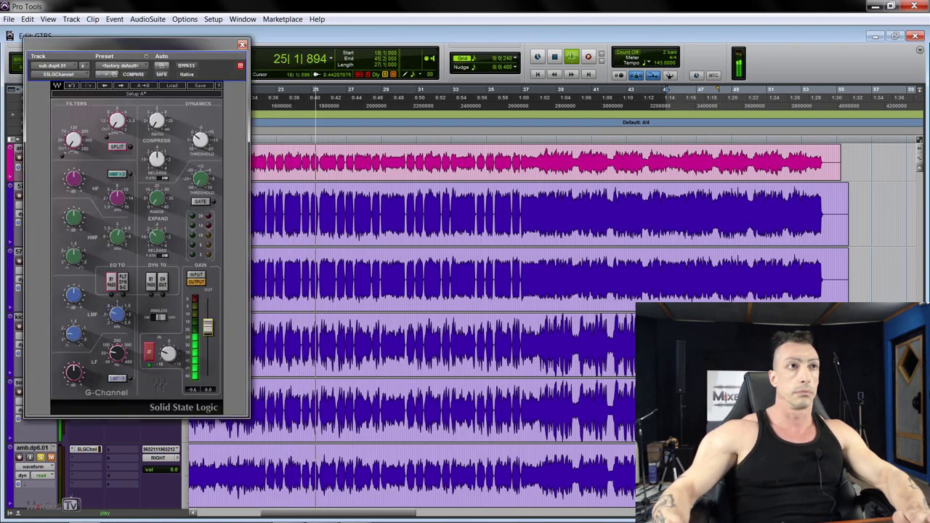
click(243, 45)
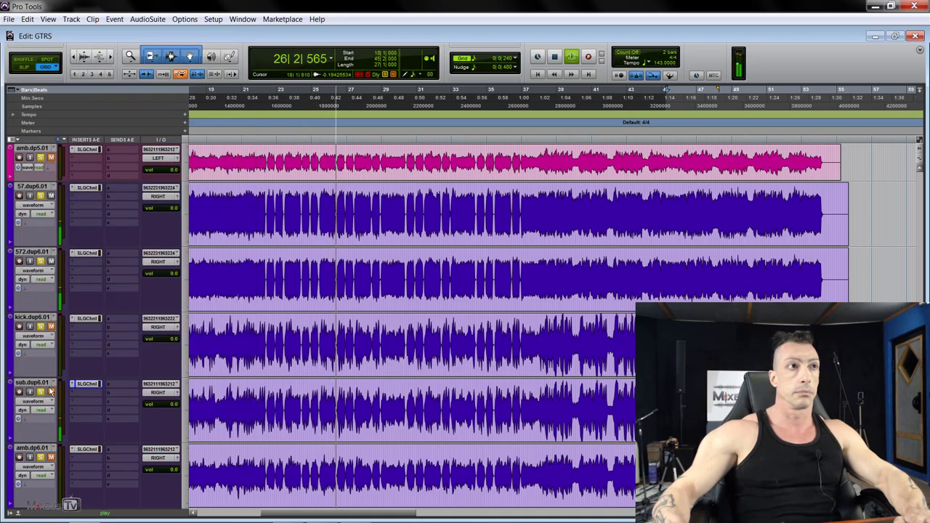
- Check the SSLGChannel on kick.dup6.01, try the track's volume at +5.4 dB, reset it to 0.0 and stop playback
click(87, 318)
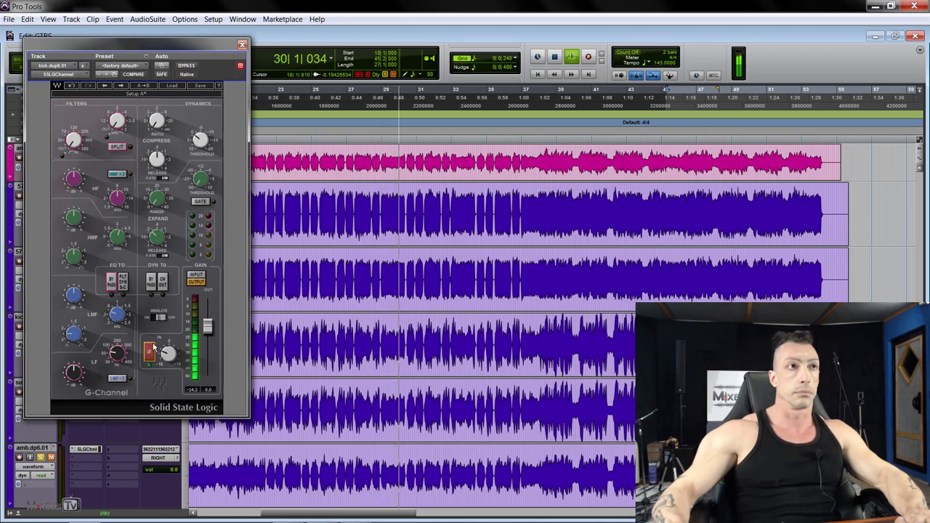
key(ctrl+w)
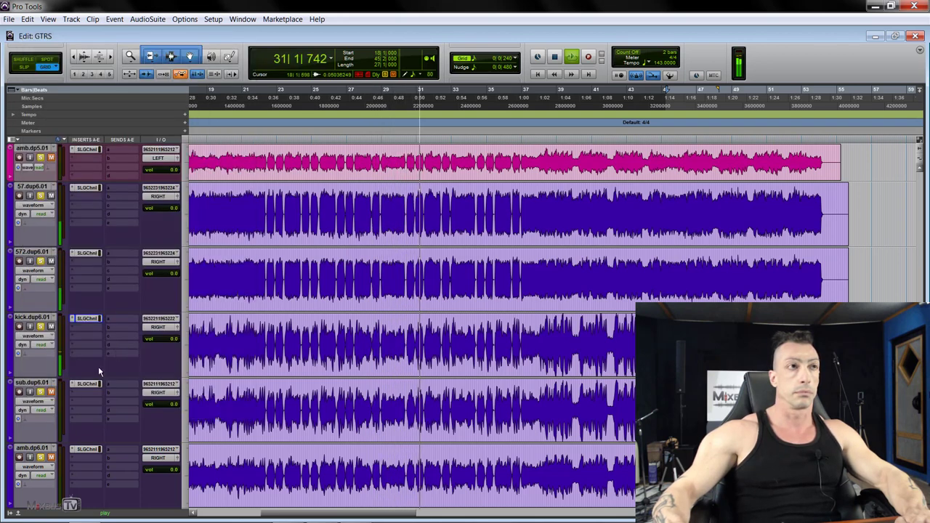
click(173, 337)
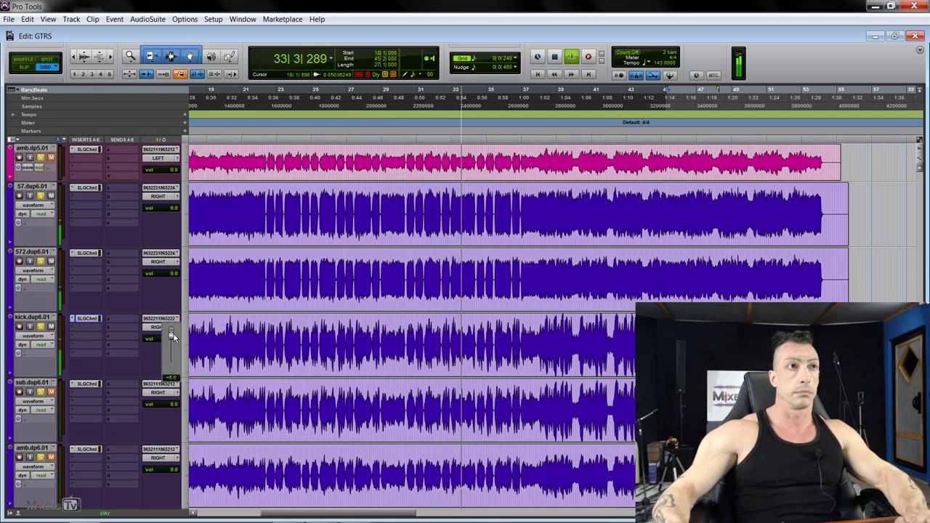
drag(173, 336, 174, 330)
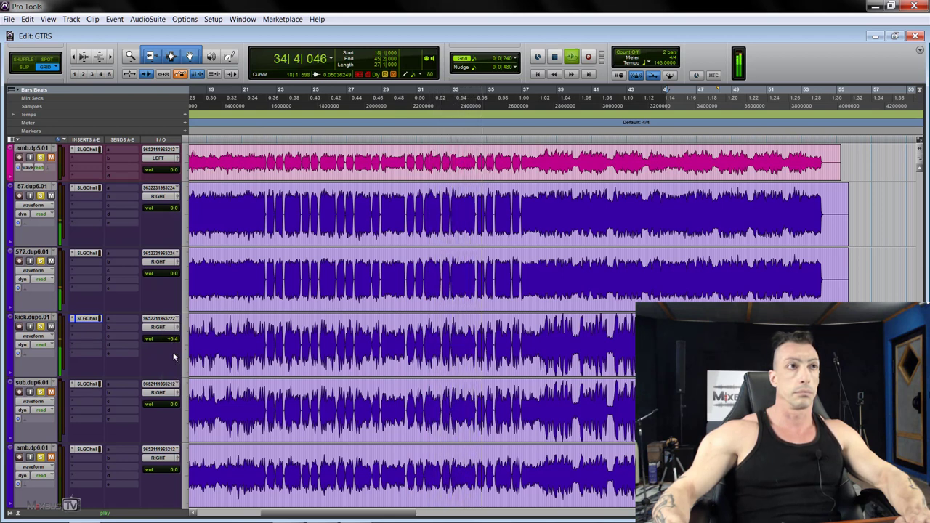
alt+click(172, 339)
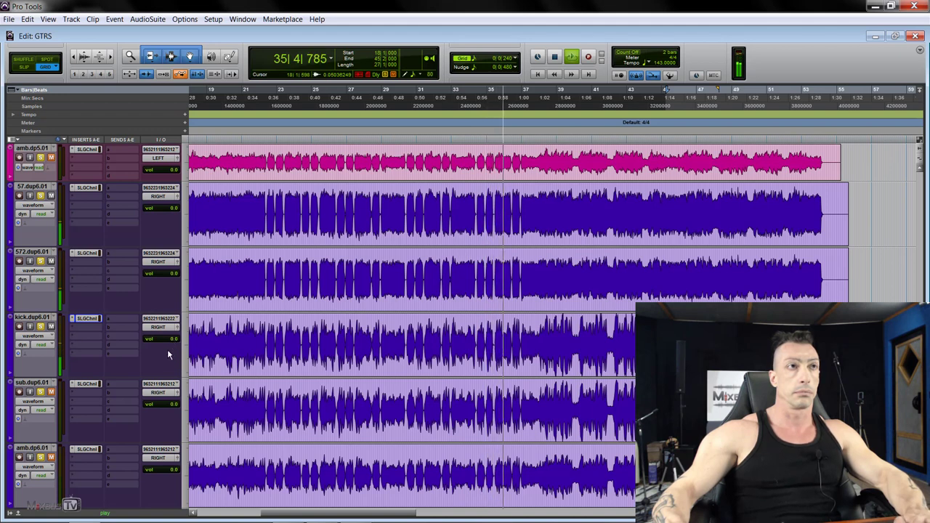
key(space)
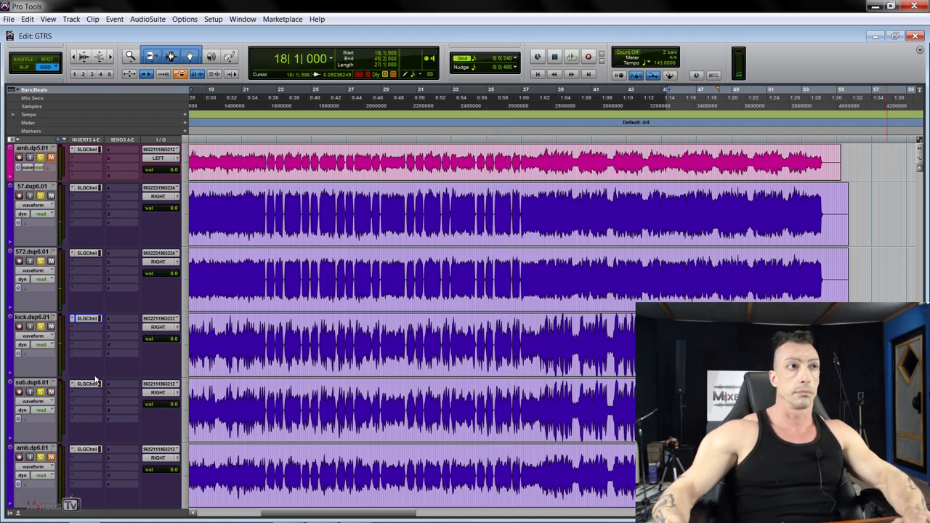
- Select the ALL GTRS bus track and enlarge its track height slightly
scroll(169, 349, down, 5)
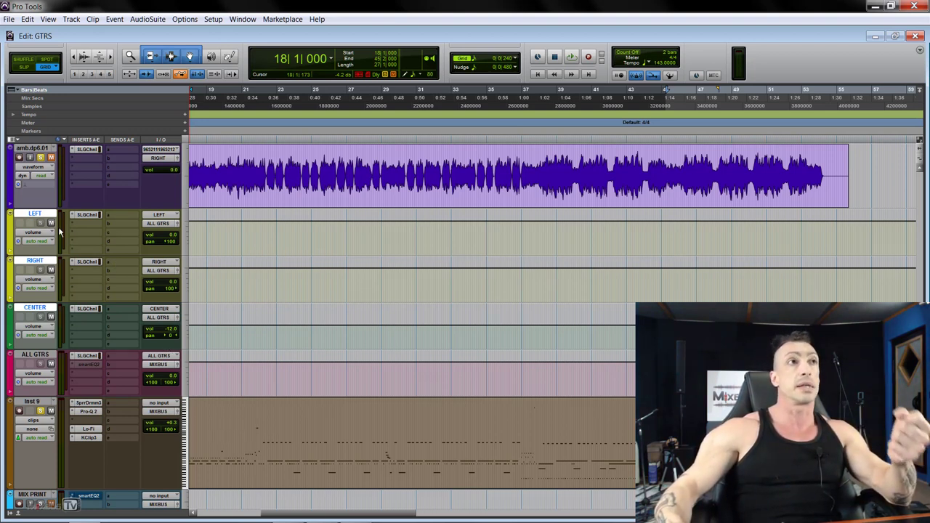
click(45, 356)
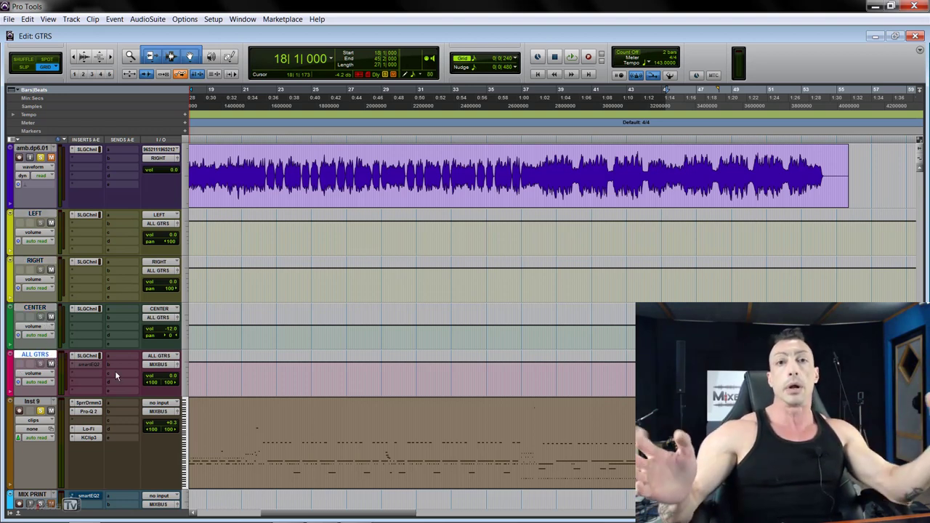
drag(151, 391, 161, 407)
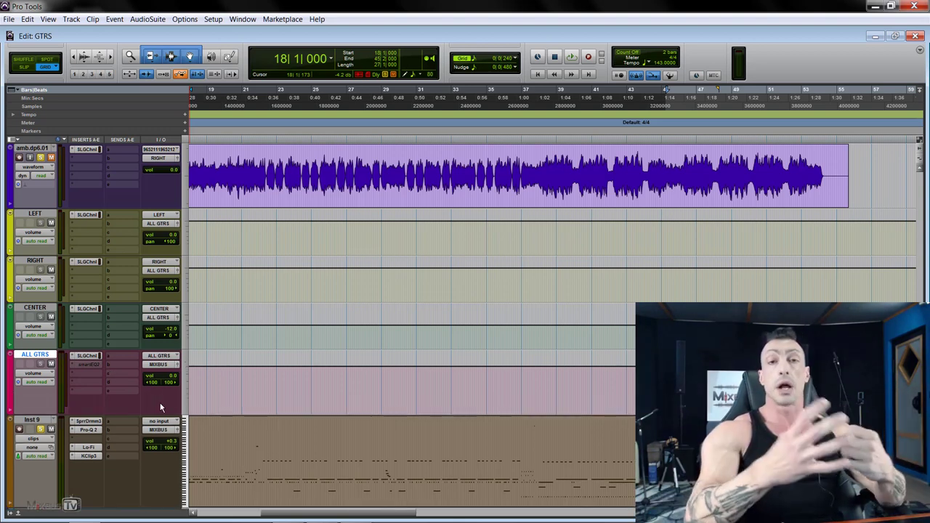